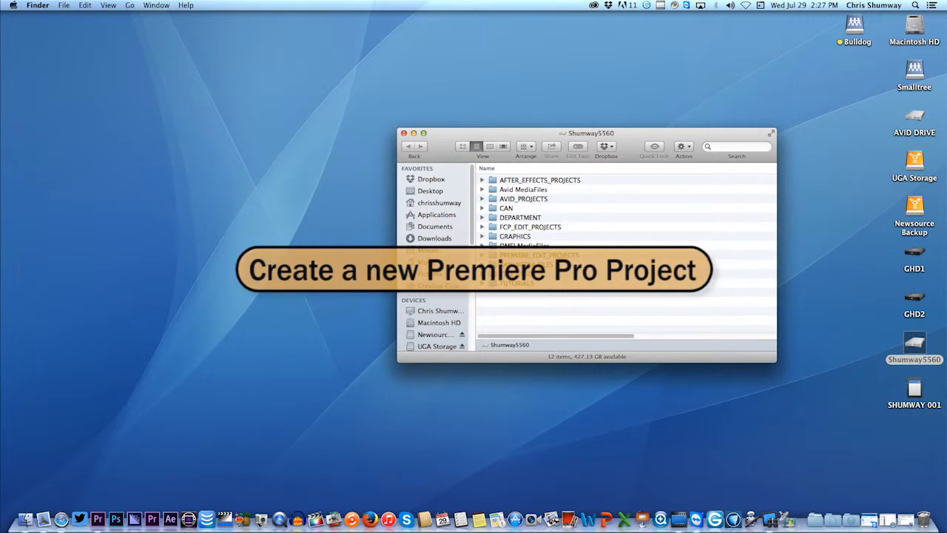
# Step: Browse into PREMIERE_EDIT_PROJECTS on the external drive and open the 2015_07 folder under 2015
pyautogui.click(492, 256)
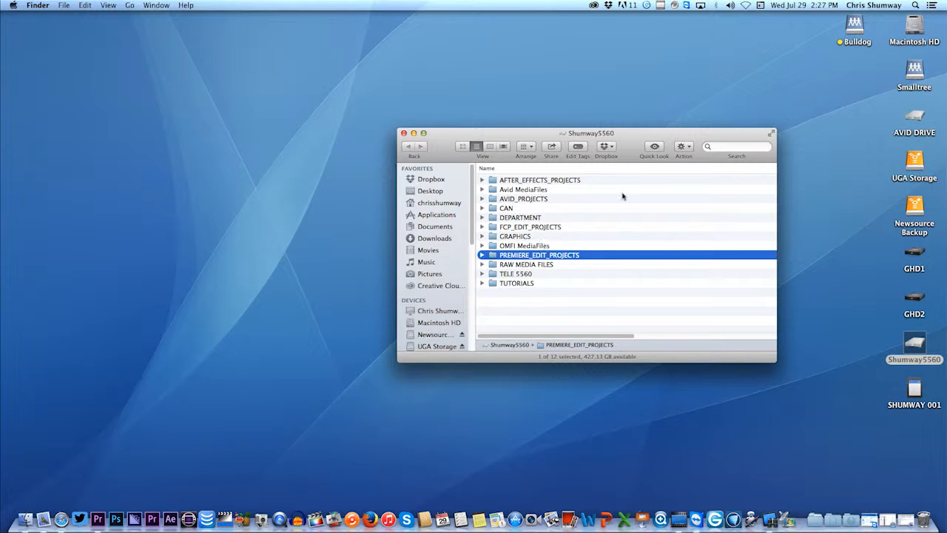
pyautogui.doubleClick(492, 256)
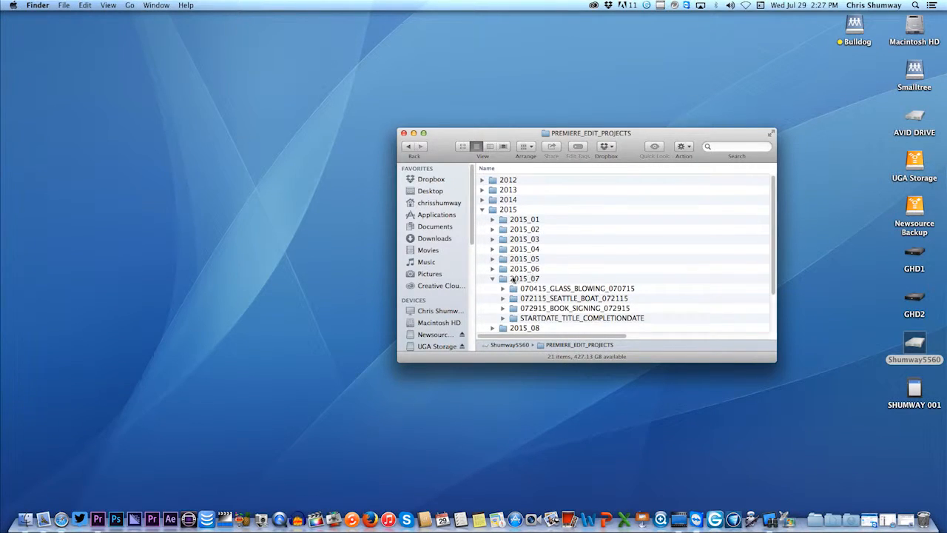
pyautogui.click(503, 279)
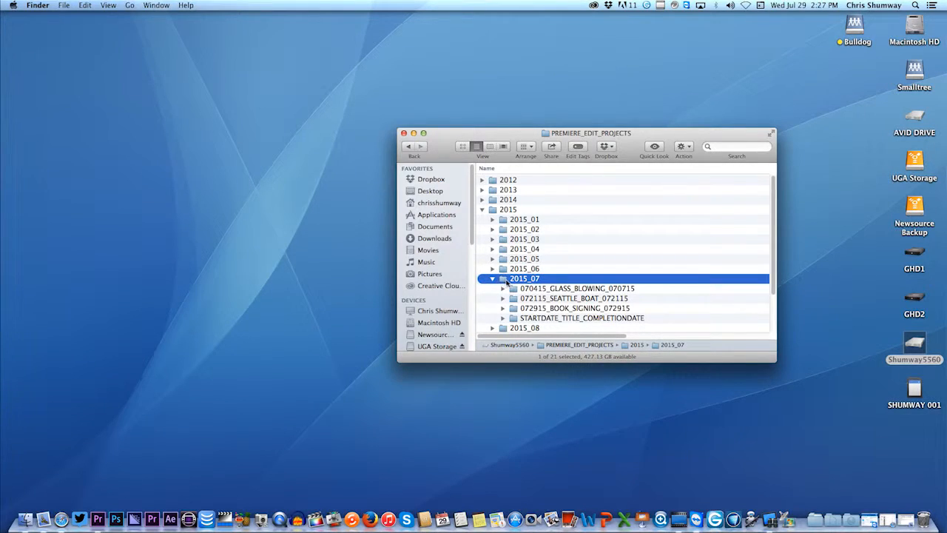
pyautogui.doubleClick(505, 279)
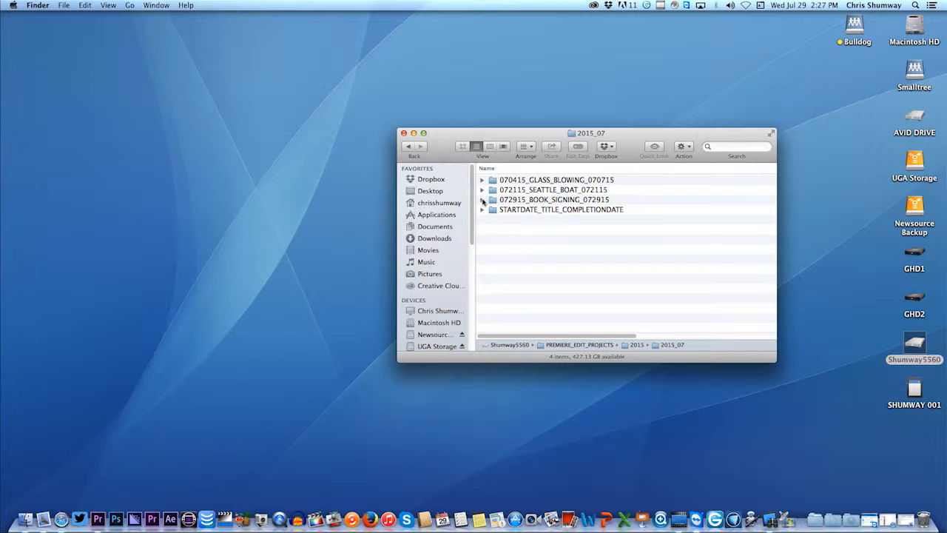
# Step: Examine the subfolder structure of the 072915_BOOK_SIGNING_072915 project folder, including the camera file folders, and close the folder window
pyautogui.click(482, 199)
pyautogui.click(493, 220)
pyautogui.click(503, 229)
pyautogui.click(513, 239)
pyautogui.click(512, 240)
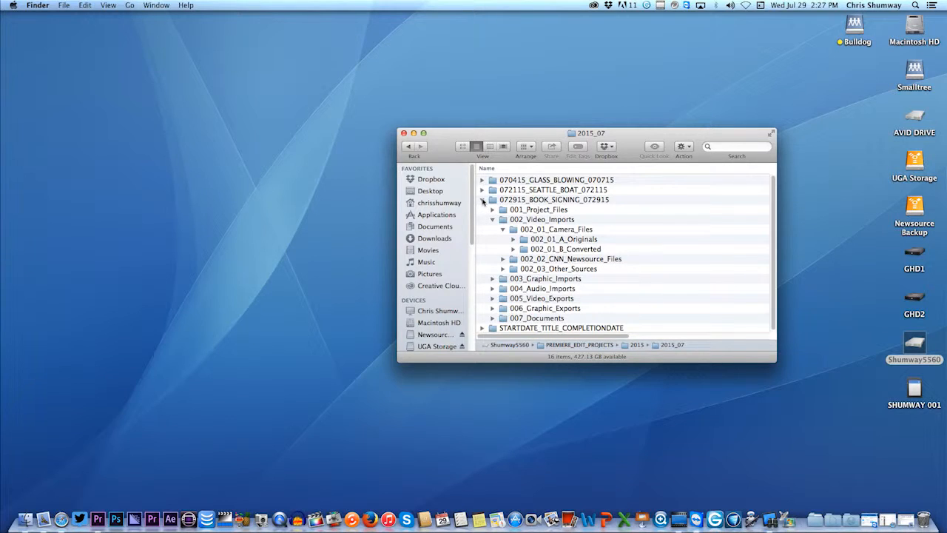
pyautogui.click(482, 201)
pyautogui.click(482, 201)
pyautogui.click(491, 200)
pyautogui.click(492, 219)
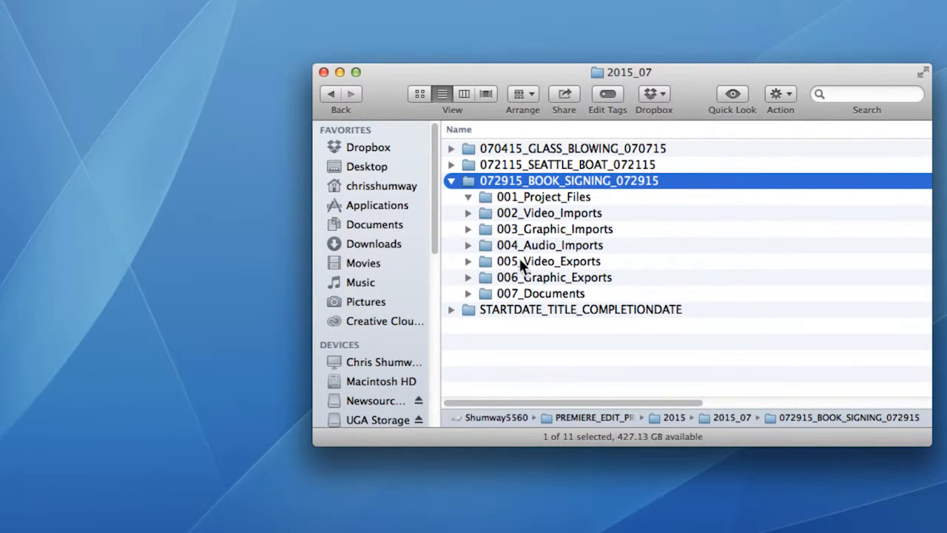
pyautogui.click(451, 181)
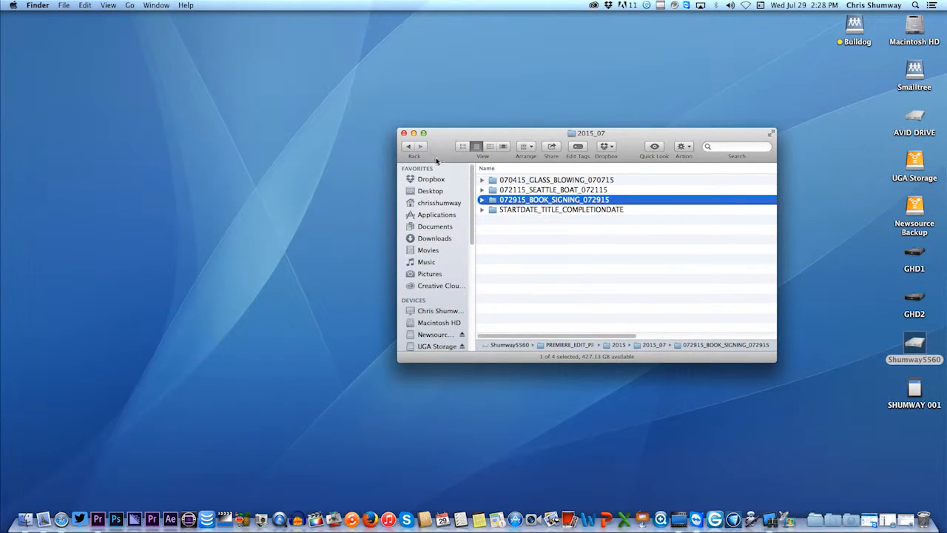
pyautogui.click(404, 133)
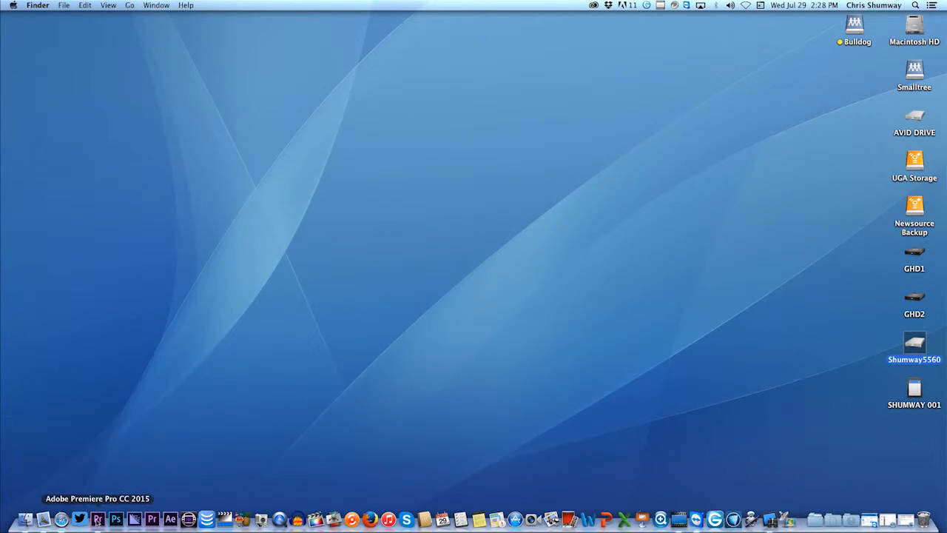
# Step: Launch Adobe Premiere Pro CC 2015 and start a new project with the name BOOK SIGNING
pyautogui.click(98, 519)
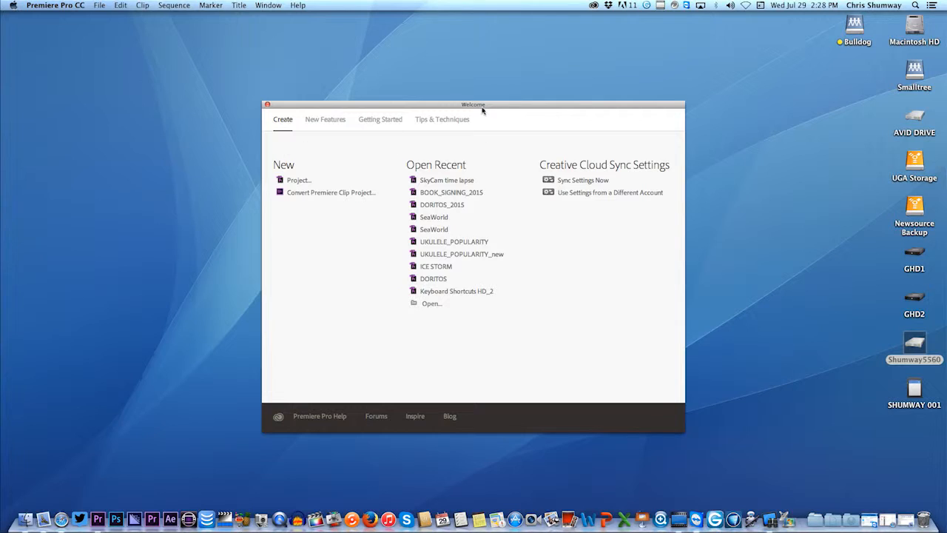
pyautogui.moveTo(482, 109); pyautogui.dragTo(467, 103)
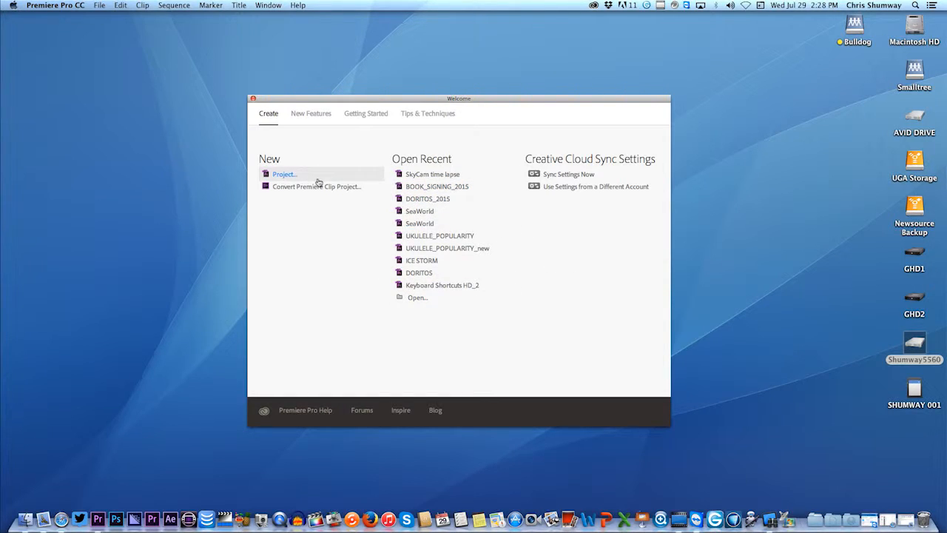
pyautogui.click(285, 174)
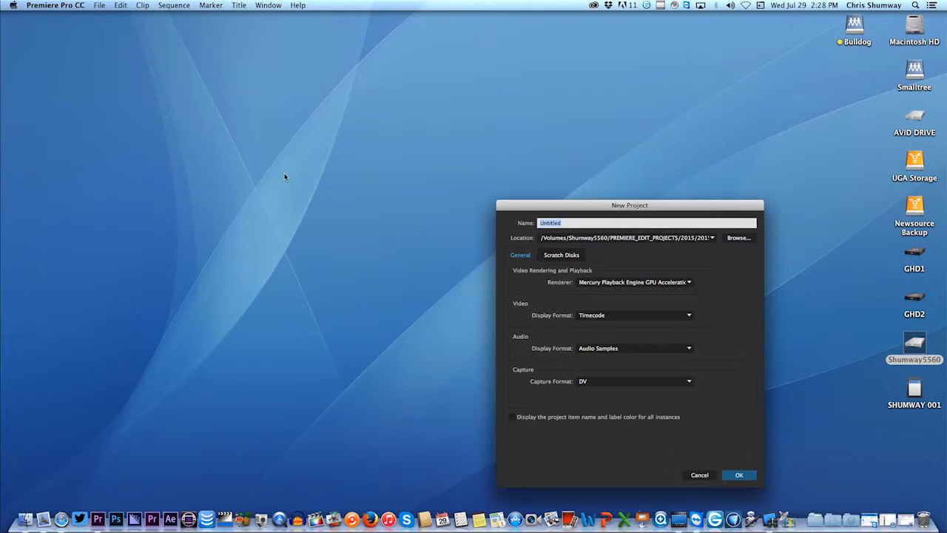
pyautogui.moveTo(565, 212); pyautogui.dragTo(516, 95)
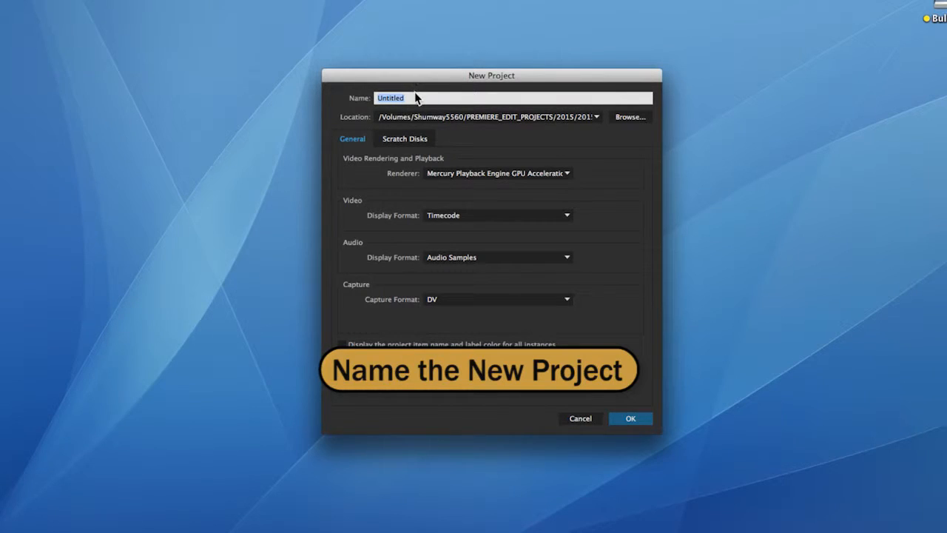
pyautogui.write('BOOK SIGNING')
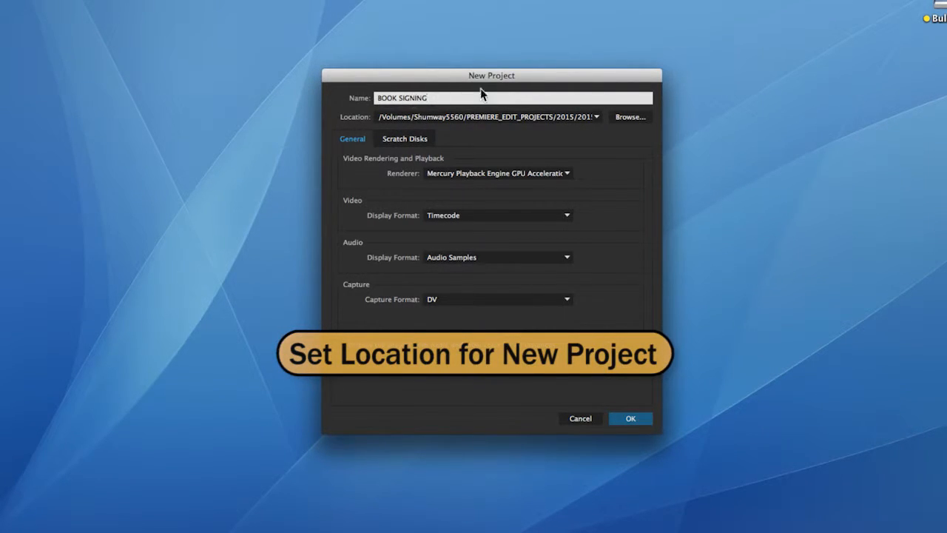
# Step: Browse for the new project's location and go to the 2015_07 folder inside PREMIERE_EDIT_PROJECTS, 2015
pyautogui.click(632, 118)
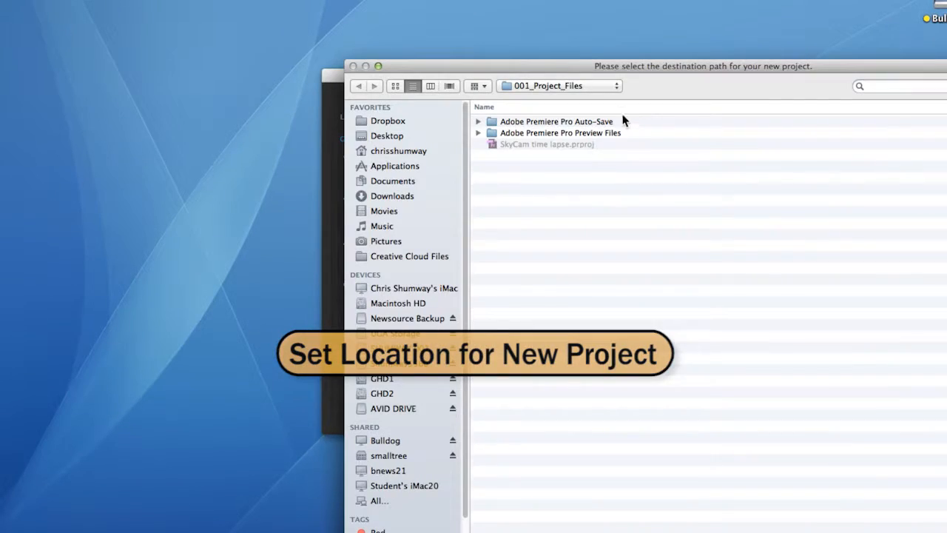
pyautogui.moveTo(599, 64); pyautogui.dragTo(493, 41)
pyautogui.click(480, 62)
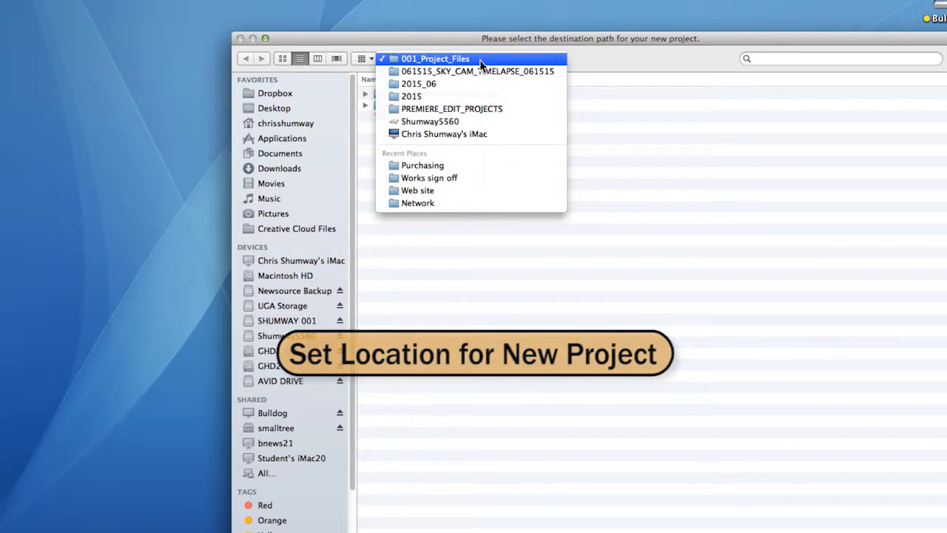
pyautogui.click(444, 109)
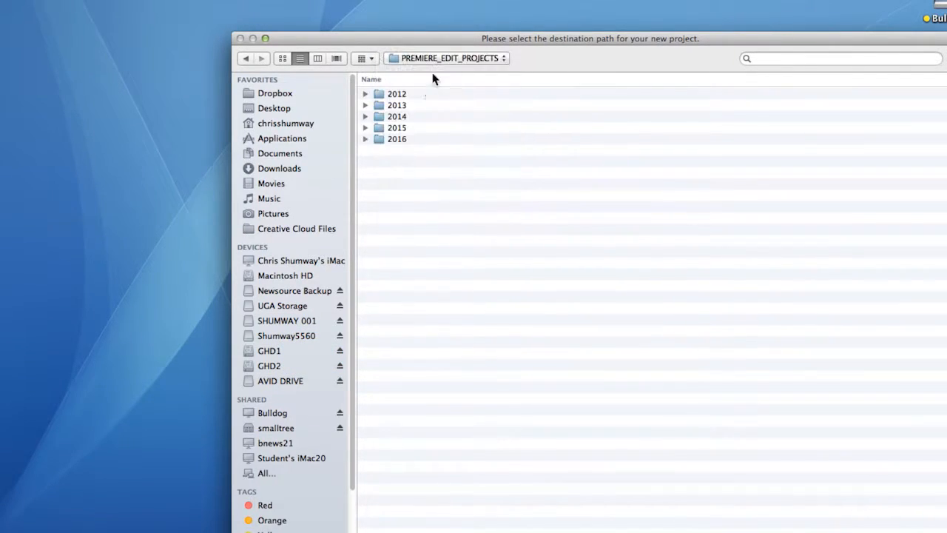
pyautogui.click(436, 60)
pyautogui.click(410, 70)
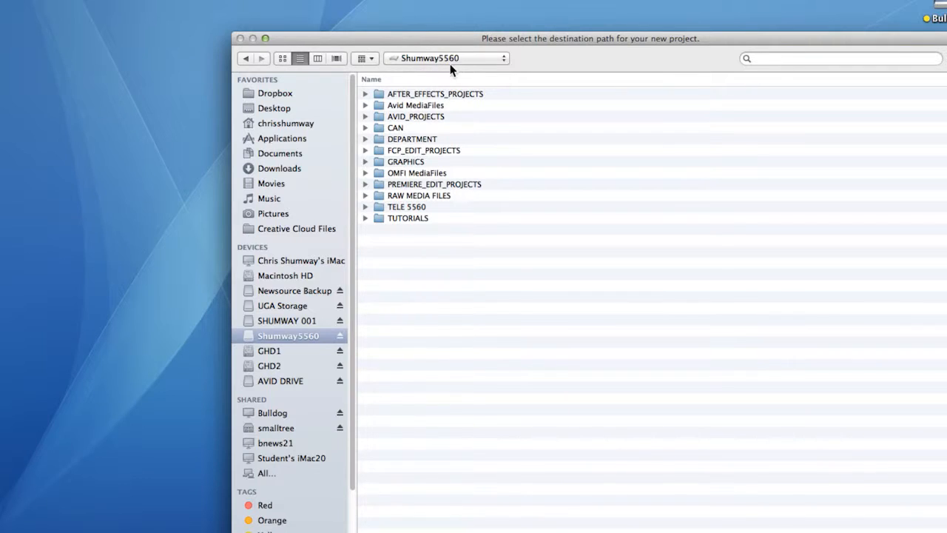
pyautogui.doubleClick(378, 185)
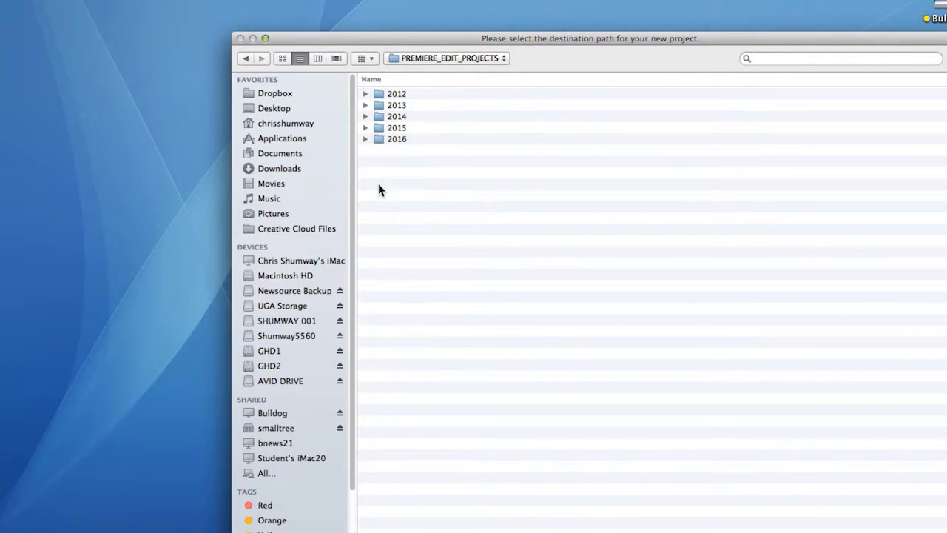
pyautogui.doubleClick(377, 127)
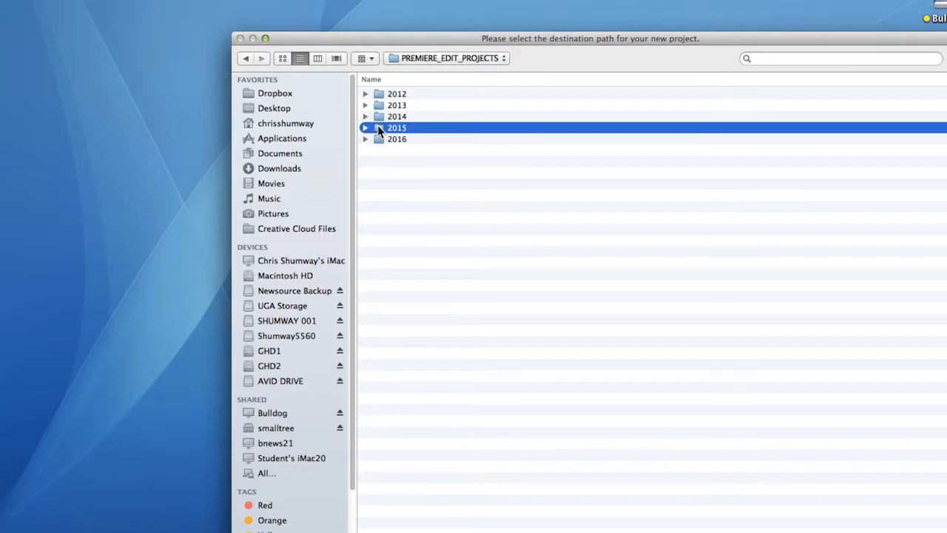
pyautogui.click(377, 161)
pyautogui.doubleClick(376, 159)
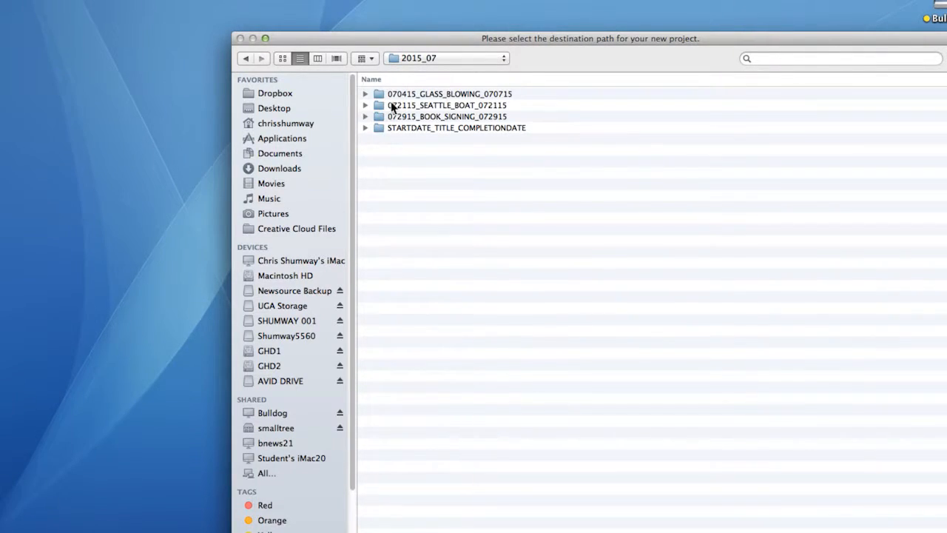
# Step: Set 001_Project_Files inside 072915_BOOK_SIGNING_072915 as the project's location and create the project
pyautogui.click(376, 116)
pyautogui.doubleClick(376, 116)
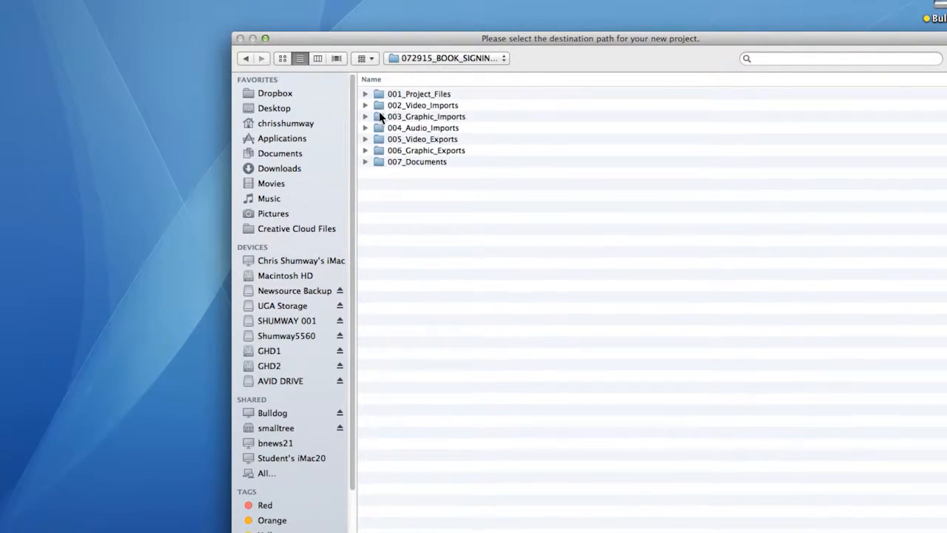
pyautogui.click(380, 93)
pyautogui.doubleClick(381, 93)
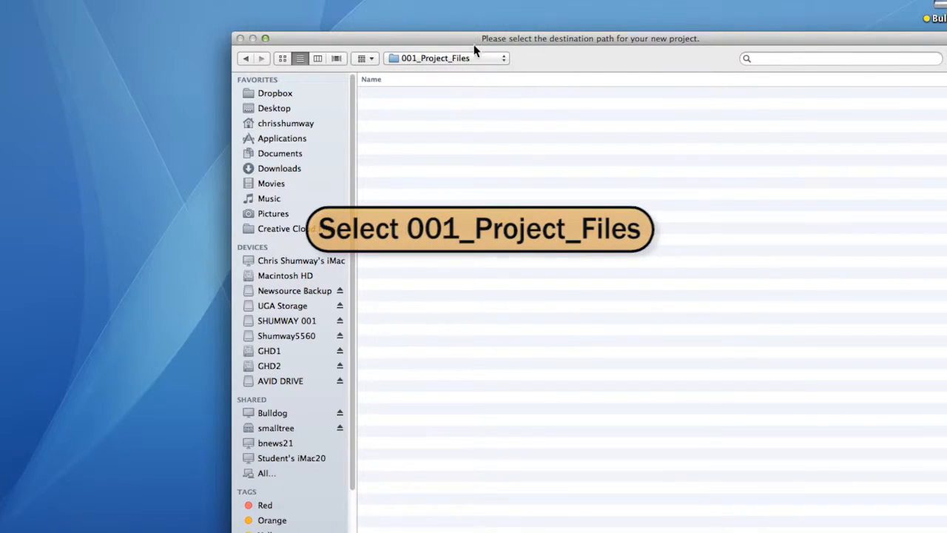
pyautogui.moveTo(473, 35); pyautogui.dragTo(434, 15)
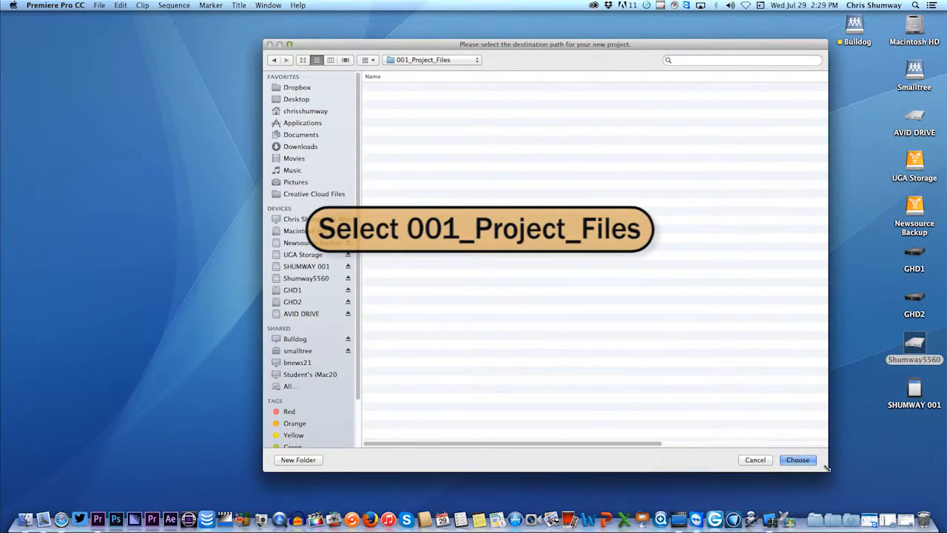
pyautogui.moveTo(826, 467); pyautogui.dragTo(807, 277)
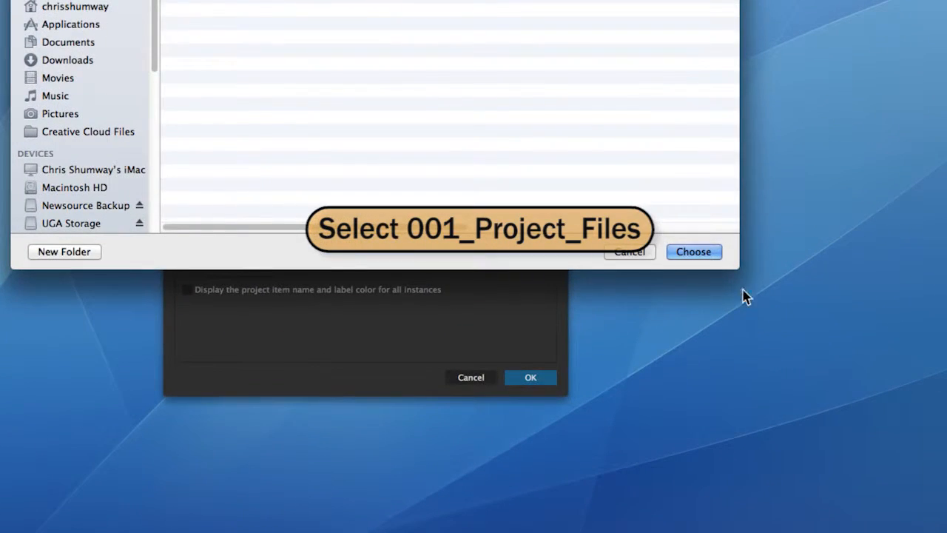
pyautogui.click(697, 253)
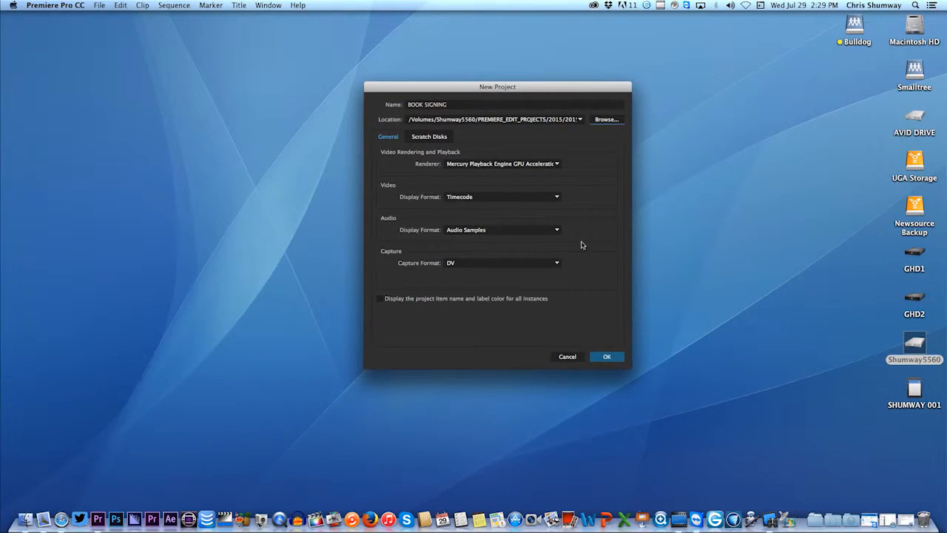
pyautogui.click(606, 358)
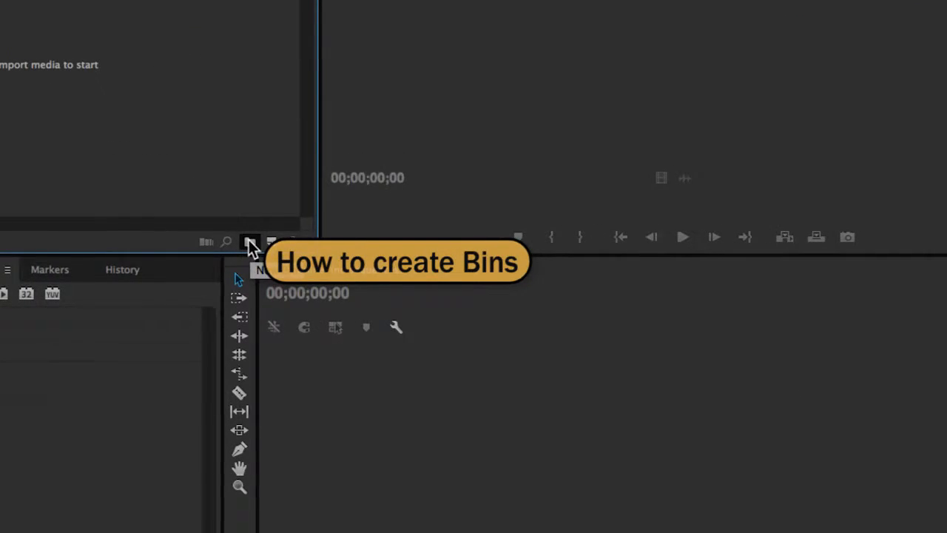
# Step: Create two bins in the project, named BROLL and SOTS
pyautogui.click(250, 244)
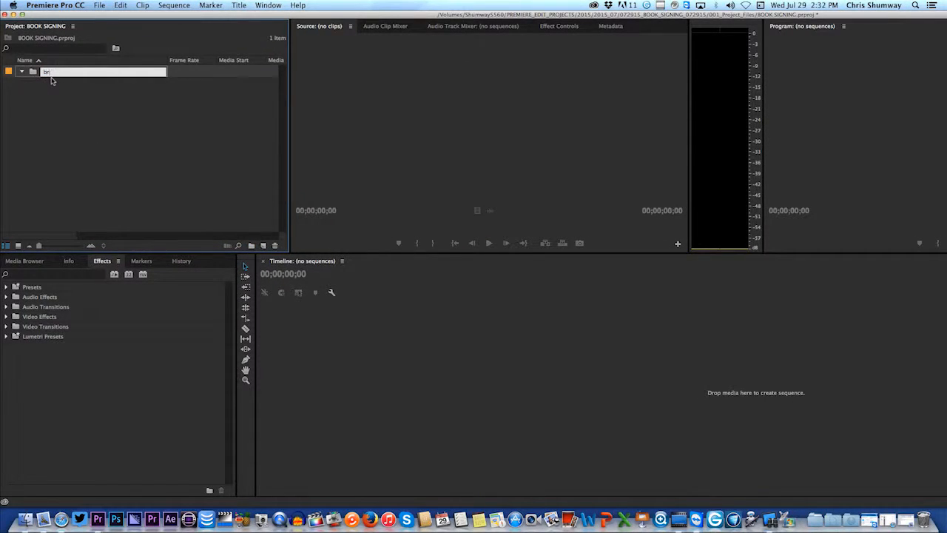
pyautogui.write('BROLL')
pyautogui.press('Return')
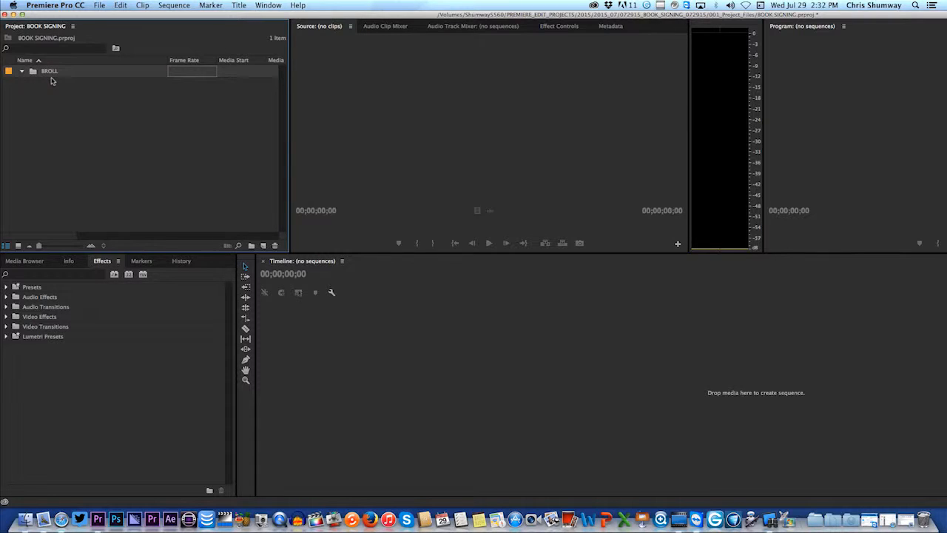
pyautogui.rightClick(131, 150)
pyautogui.click(156, 174)
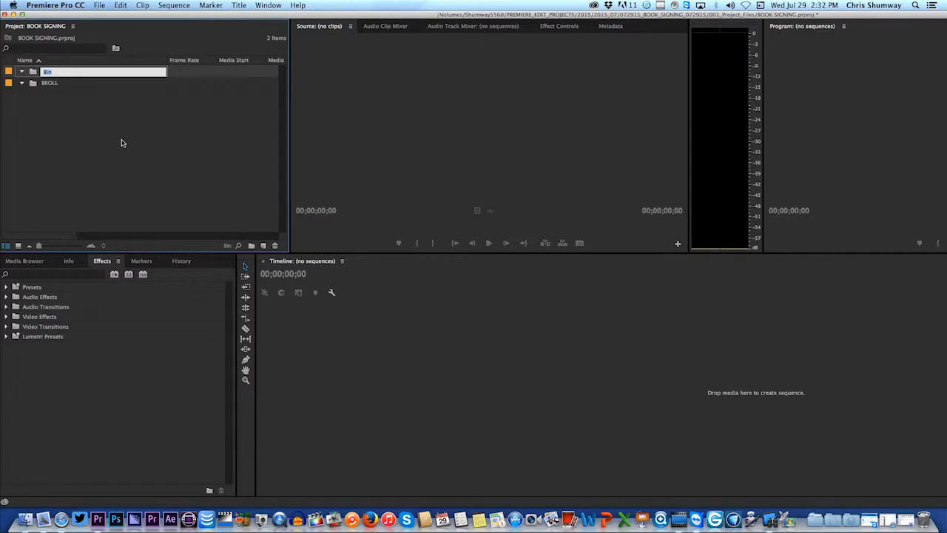
pyautogui.write('SOTS')
pyautogui.press('Tab')
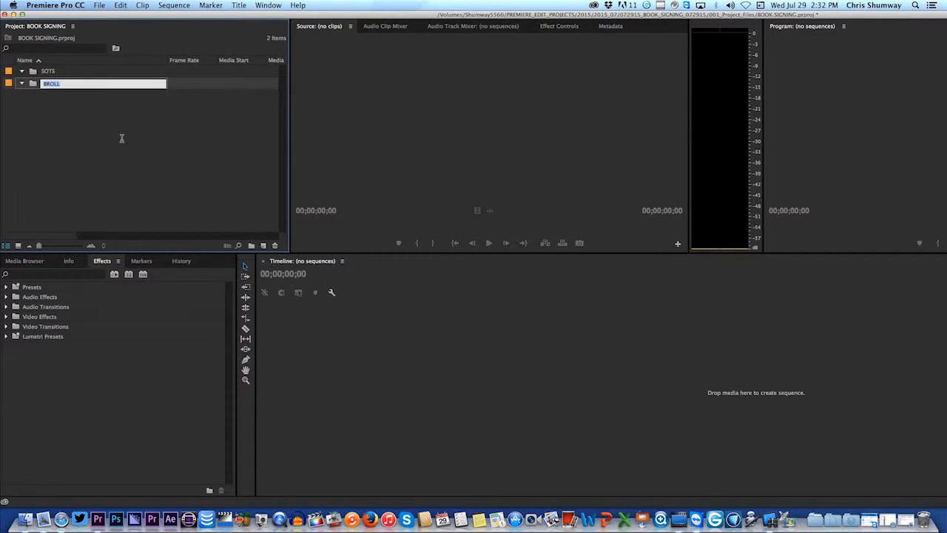
# Step: Add two more bins to the project, named GRAPHICS and VO
pyautogui.rightClick(122, 142)
pyautogui.click(136, 164)
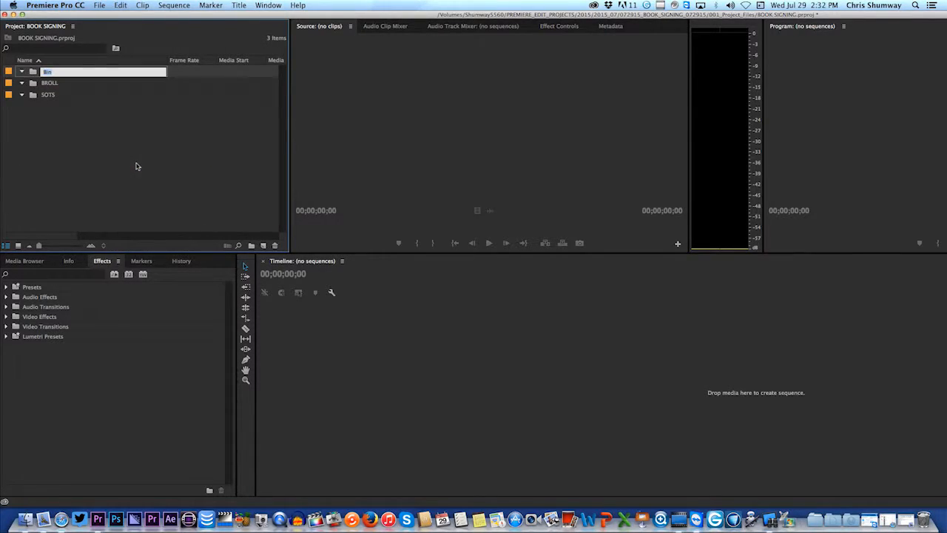
pyautogui.write('GRAPHICS')
pyautogui.press('Tab')
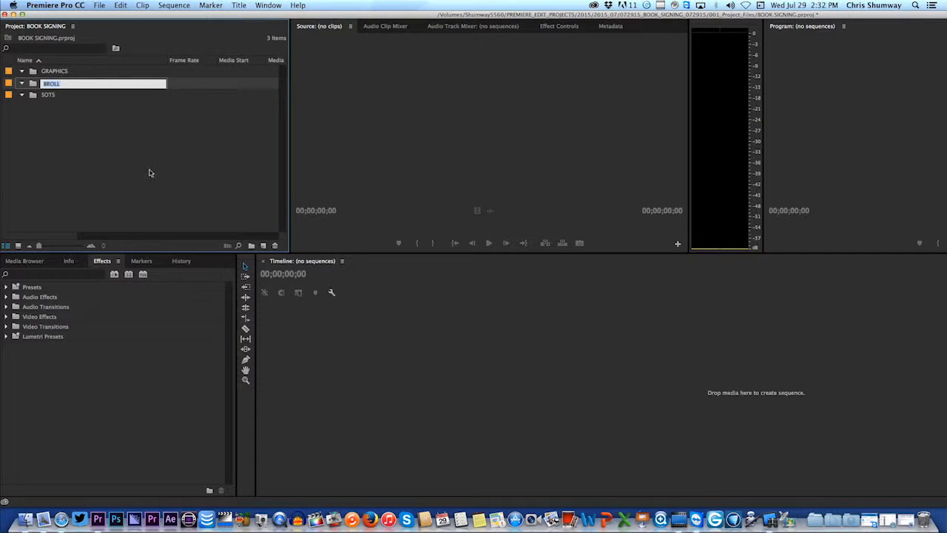
pyautogui.rightClick(149, 173)
pyautogui.click(167, 195)
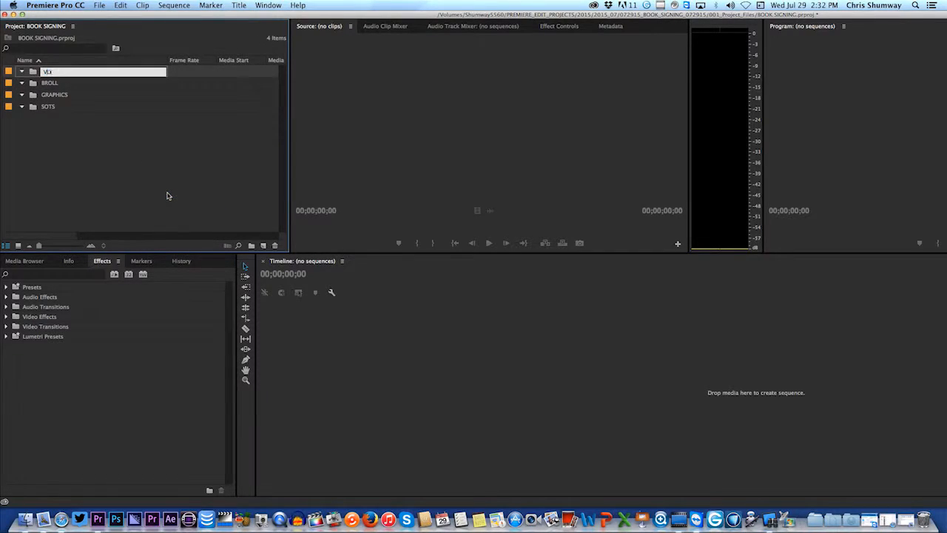
pyautogui.press('Return')
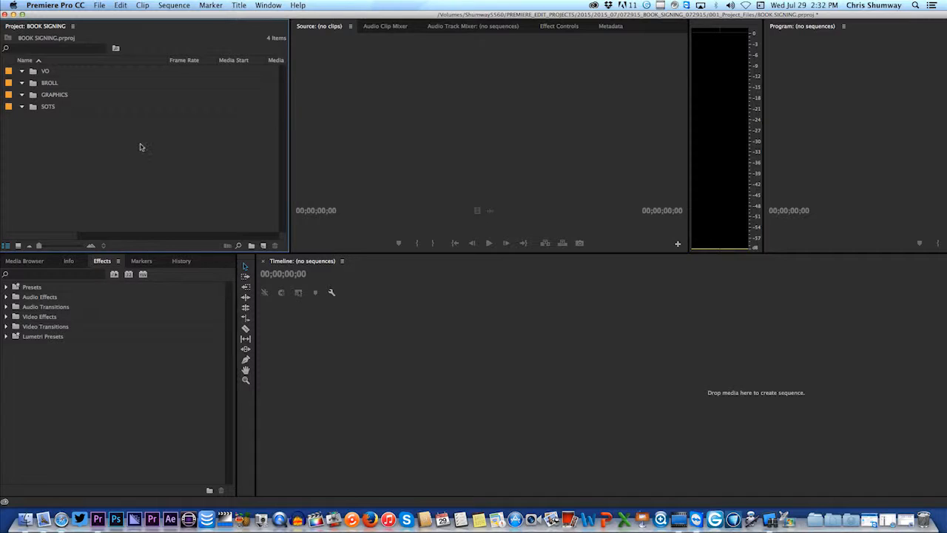
# Step: Open the BROLL bin in its own tab and return to the project's bin list
pyautogui.click(33, 84)
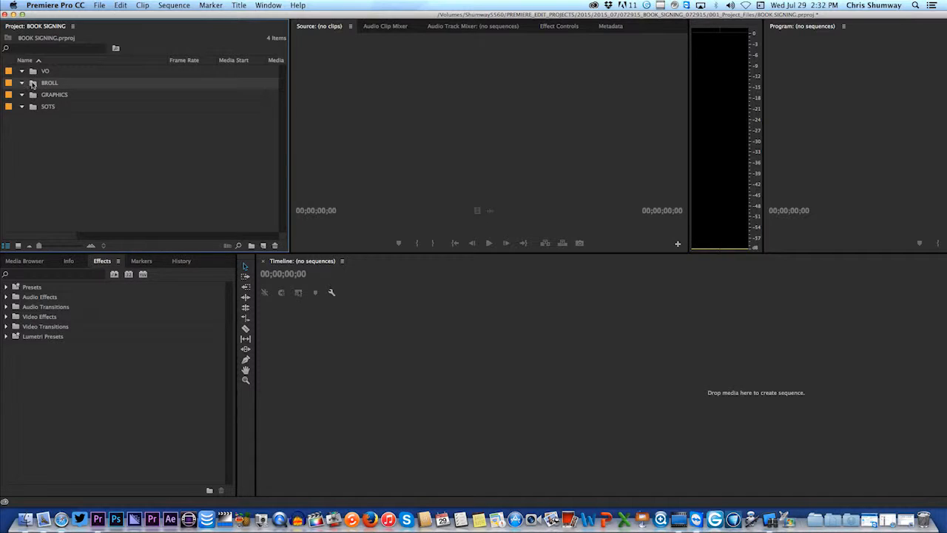
pyautogui.doubleClick(32, 84)
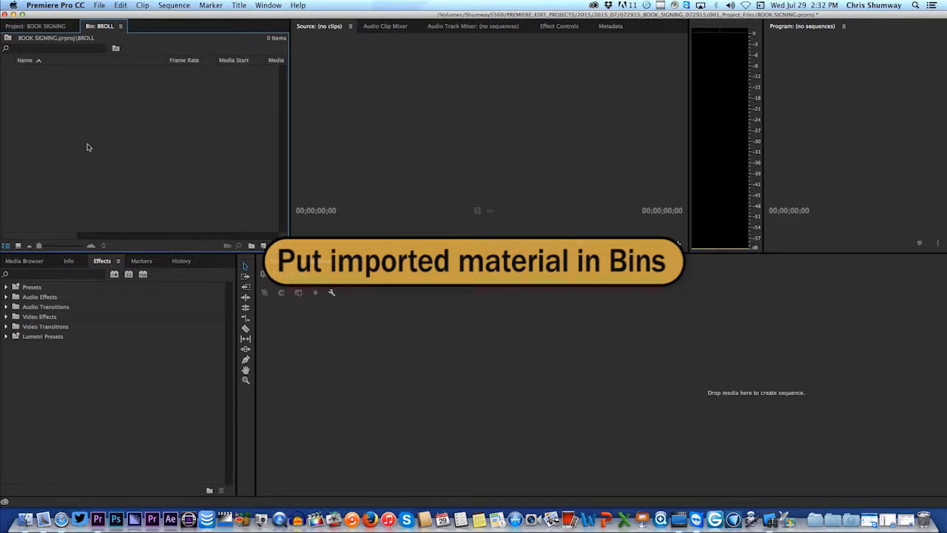
pyautogui.click(43, 26)
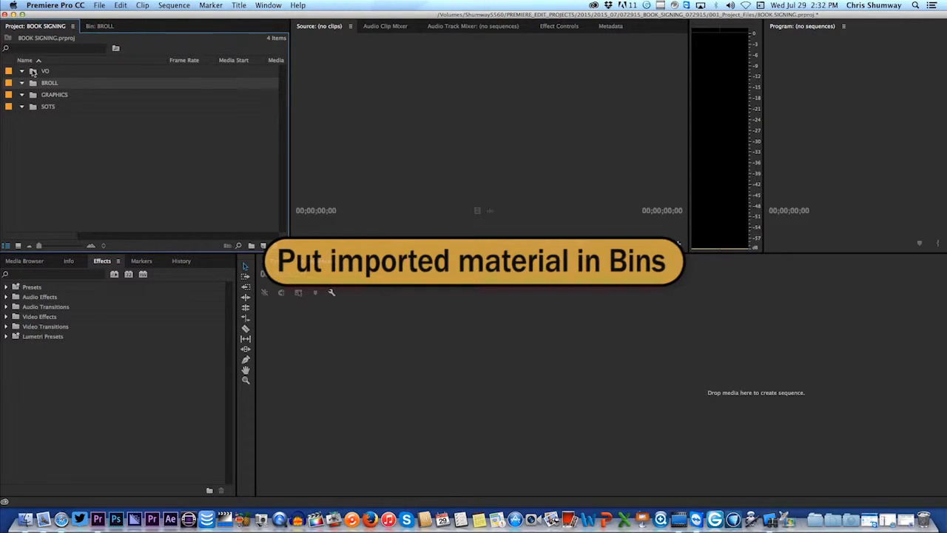
pyautogui.click(32, 72)
pyautogui.click(31, 85)
pyautogui.click(32, 73)
pyautogui.click(32, 96)
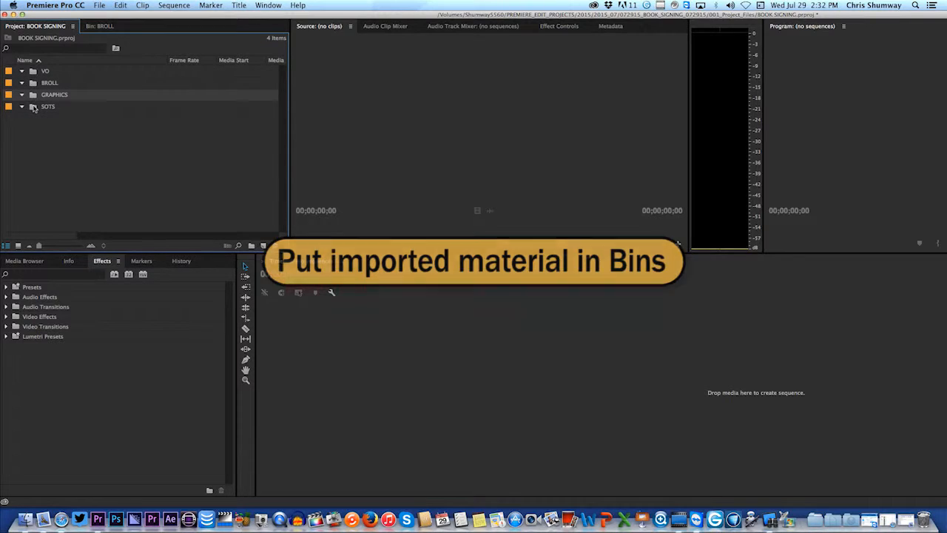
pyautogui.click(33, 108)
# Step: Add another bin to the project, named SEQUENCES
pyautogui.moveTo(32, 110); pyautogui.dragTo(63, 145)
pyautogui.rightClick(64, 144)
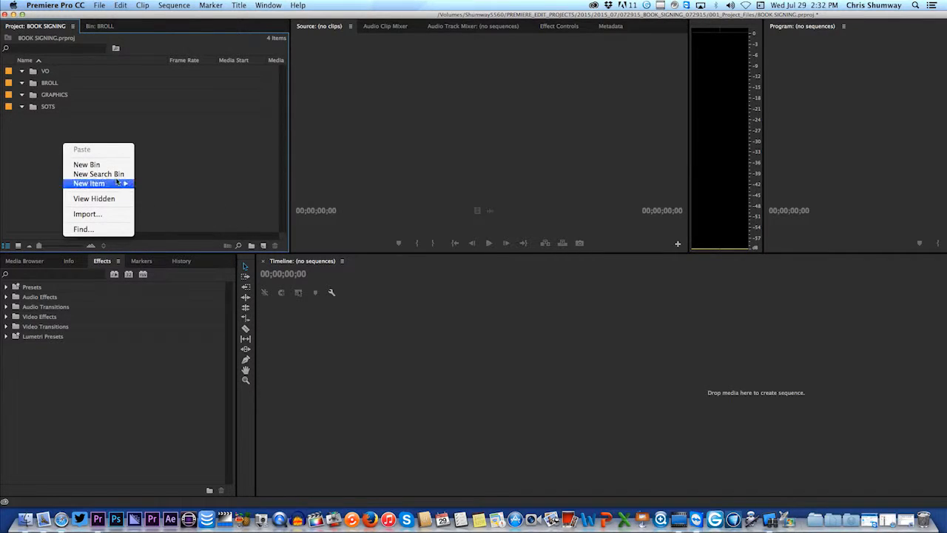
pyautogui.click(93, 164)
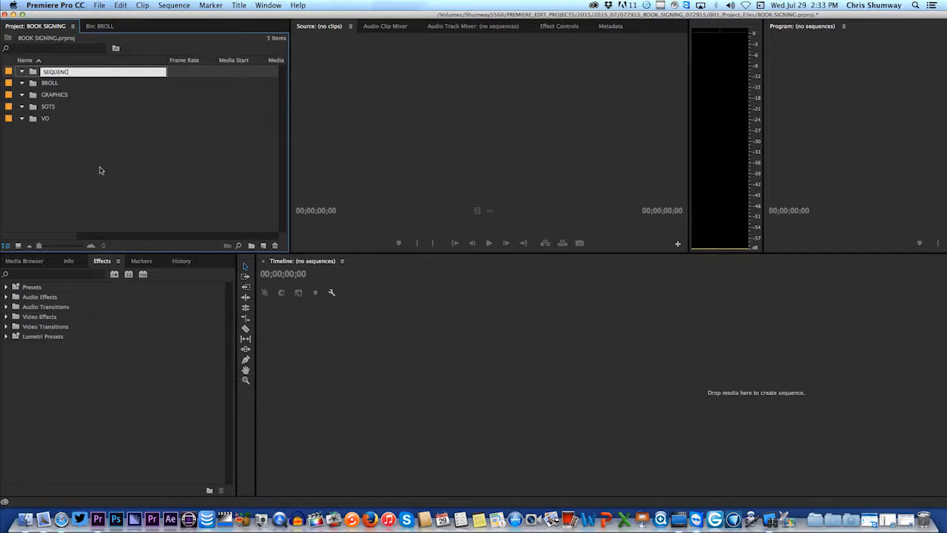
pyautogui.press('Return')
pyautogui.click(82, 182)
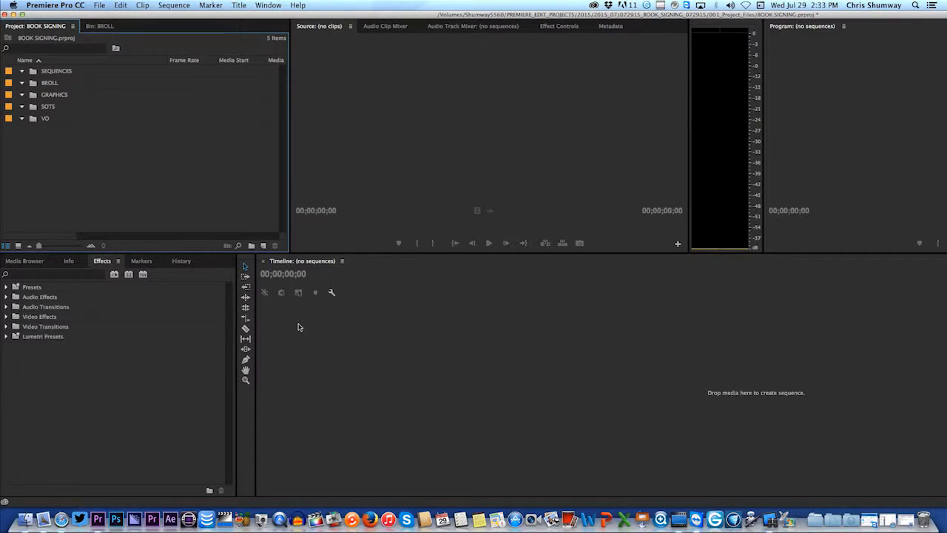
pyautogui.click(327, 334)
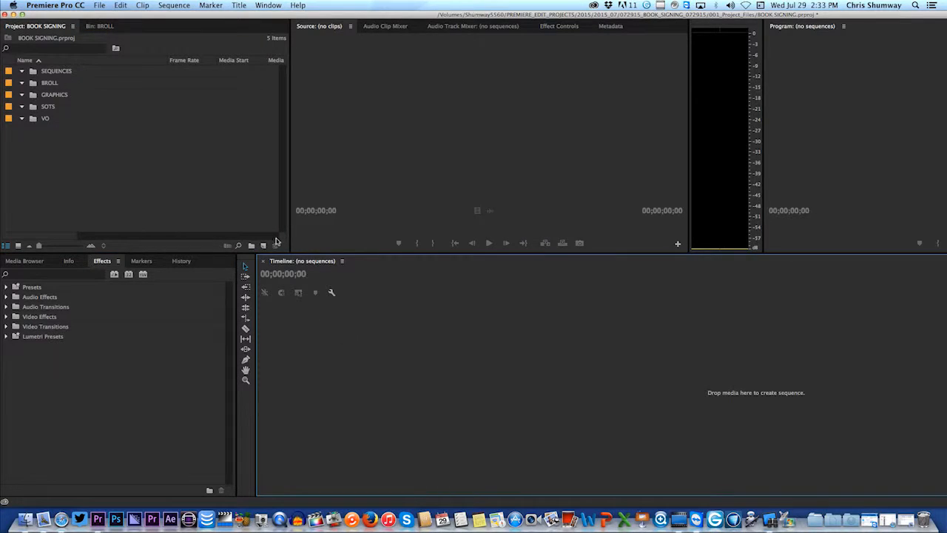
pyautogui.click(82, 164)
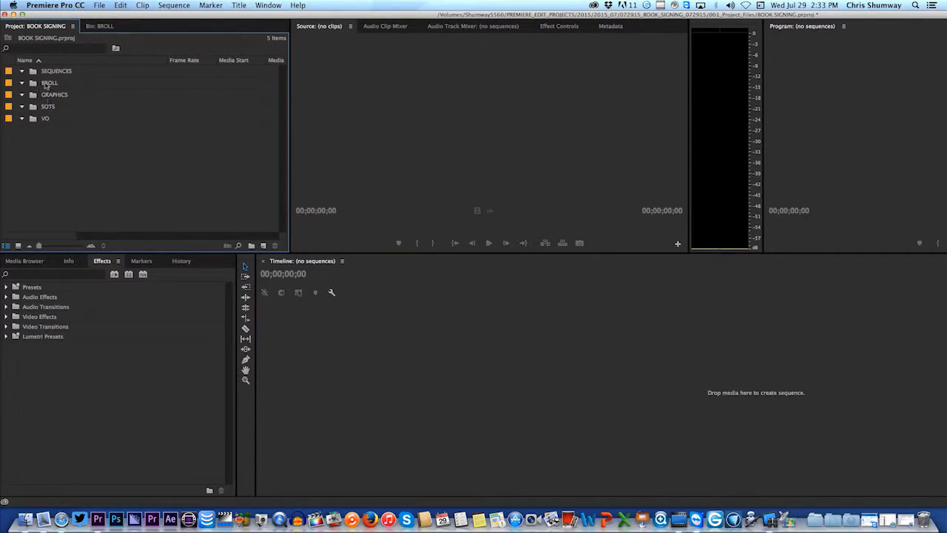
pyautogui.click(46, 86)
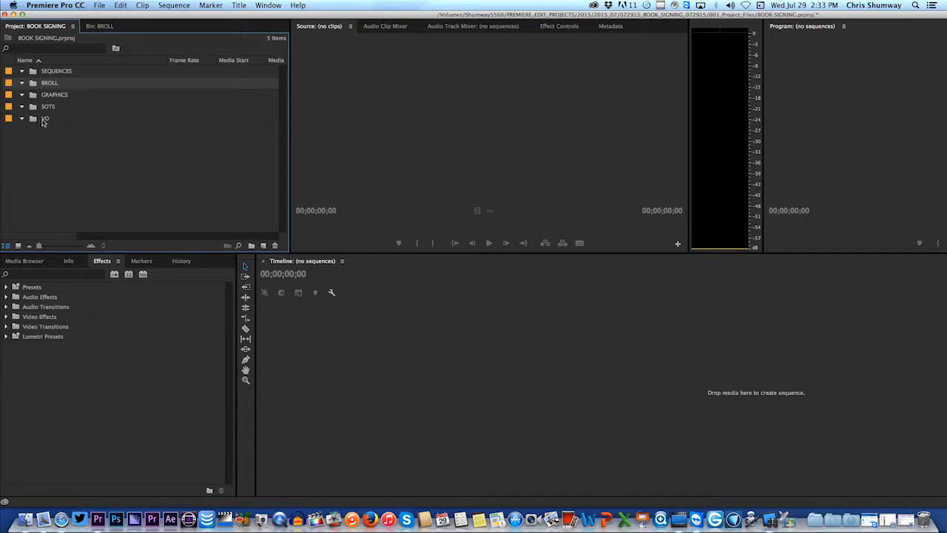
pyautogui.click(94, 191)
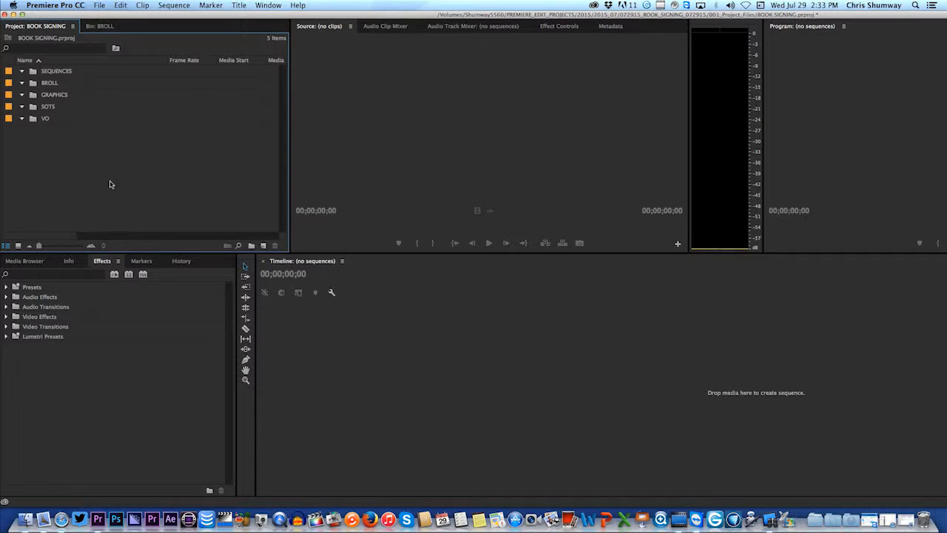
# Step: Show the BROLL bin and browse the Media Browser to the PREMIERE_EDIT_PROJECTS folder on the local project drive
pyautogui.click(27, 261)
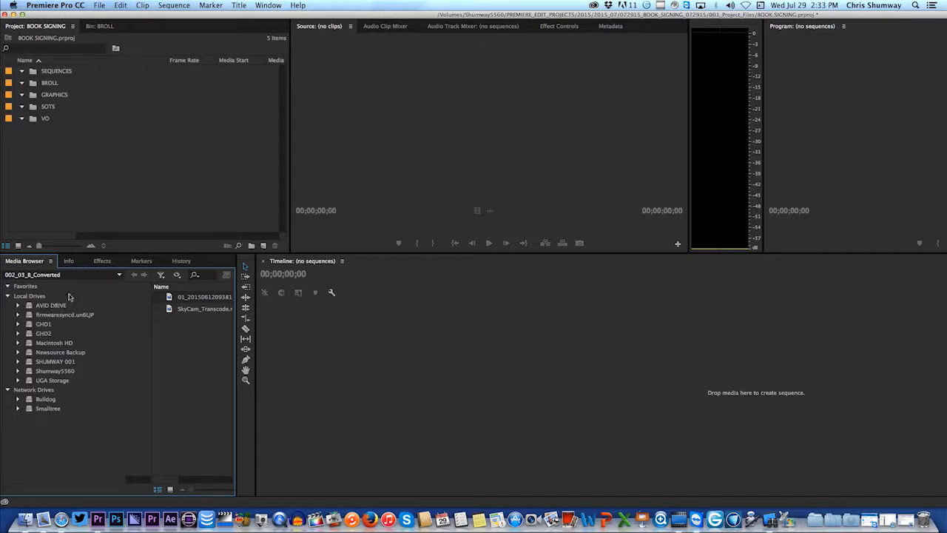
pyautogui.click(82, 167)
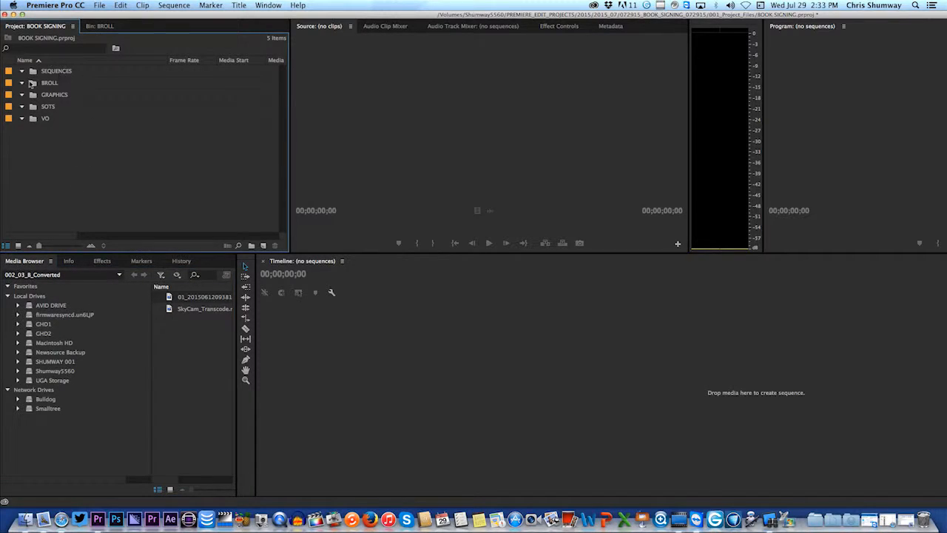
pyautogui.click(103, 27)
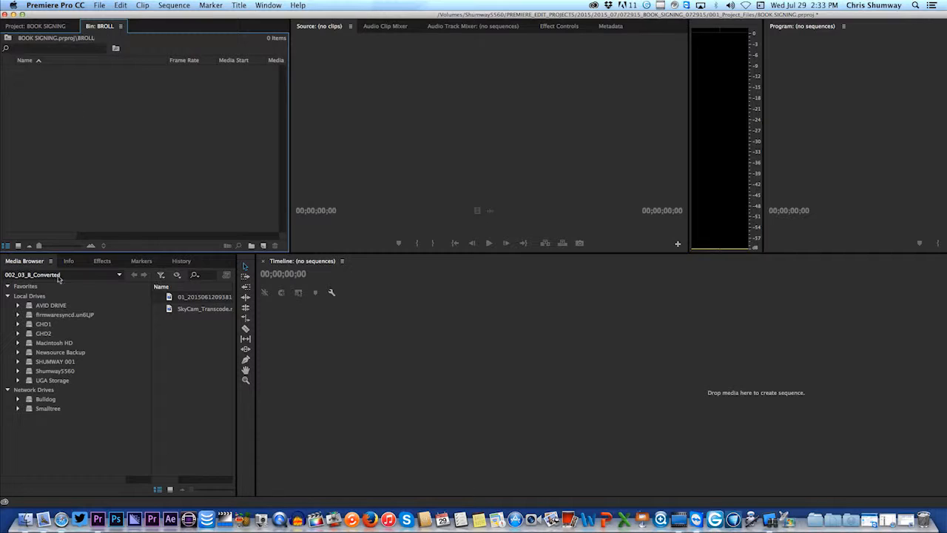
pyautogui.click(31, 374)
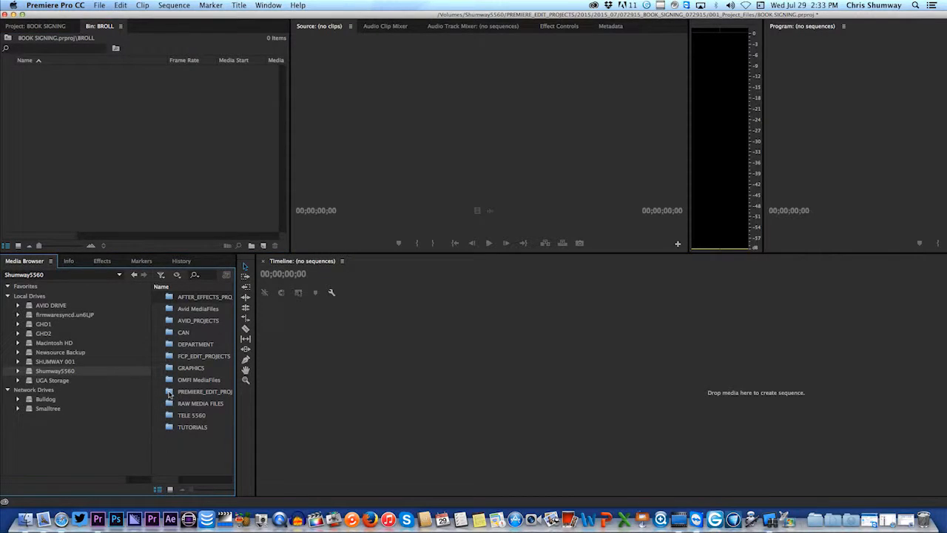
pyautogui.doubleClick(168, 394)
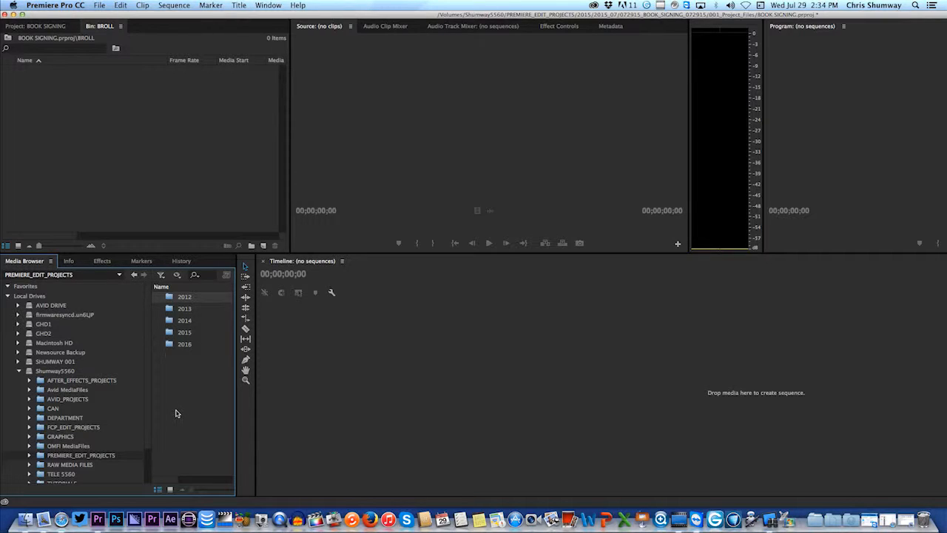
# Step: Maximise and restore the Media Browser, BROLL bin, Source monitor and Timeline panels in turn
pyautogui.press('`')
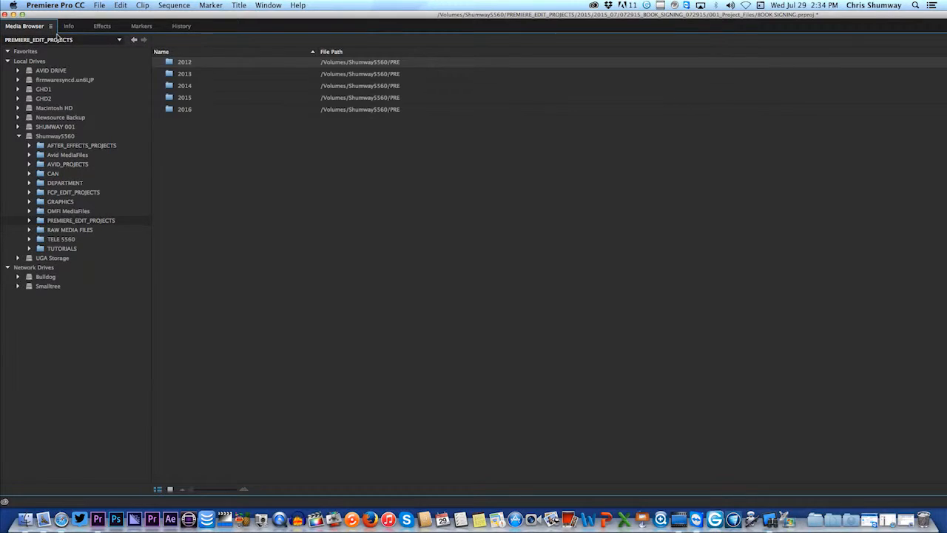
pyautogui.press('`')
pyautogui.press('`')
pyautogui.press('`')
pyautogui.press('`')
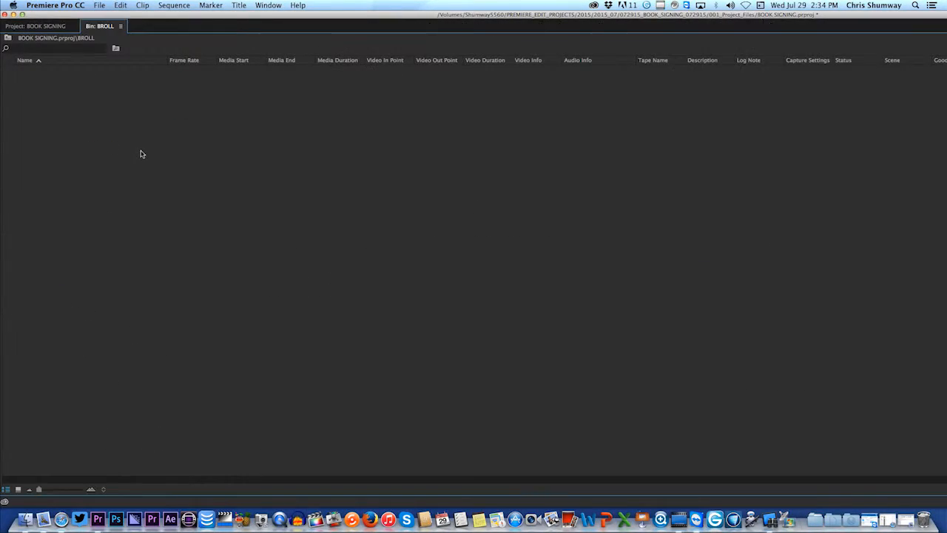
pyautogui.press('`')
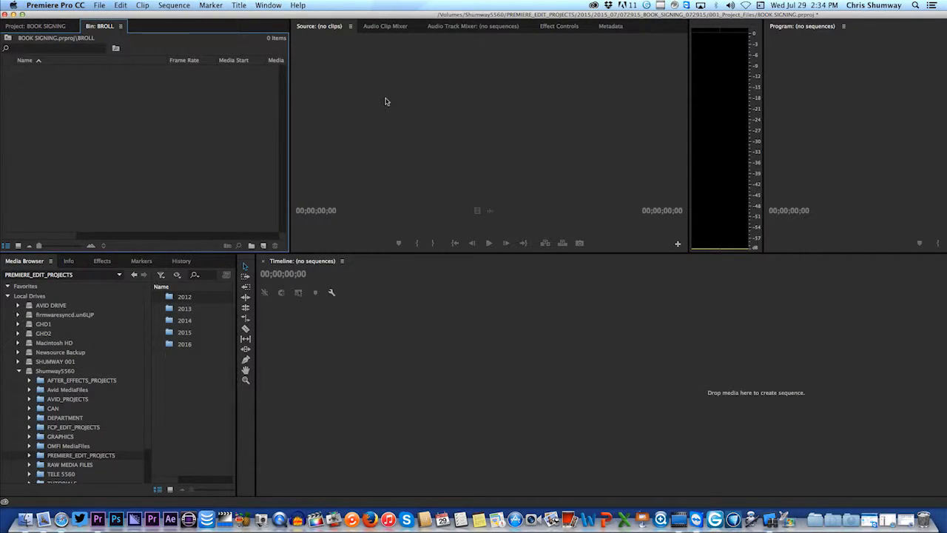
pyautogui.press('`')
pyautogui.press('`')
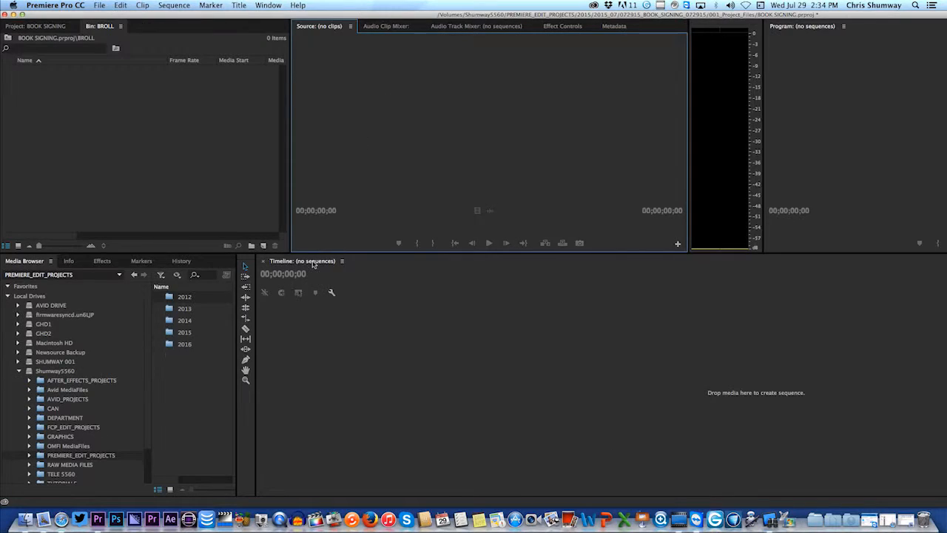
pyautogui.press('`')
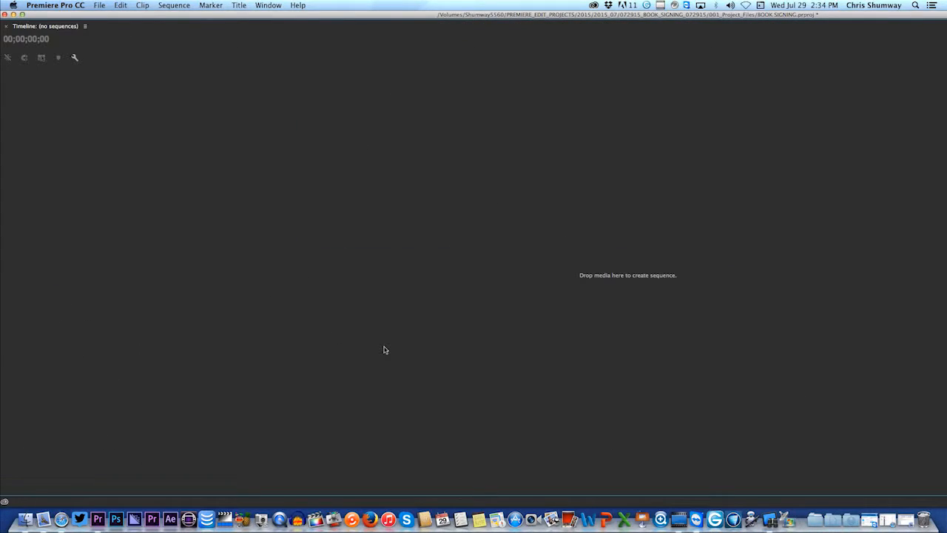
pyautogui.press('`')
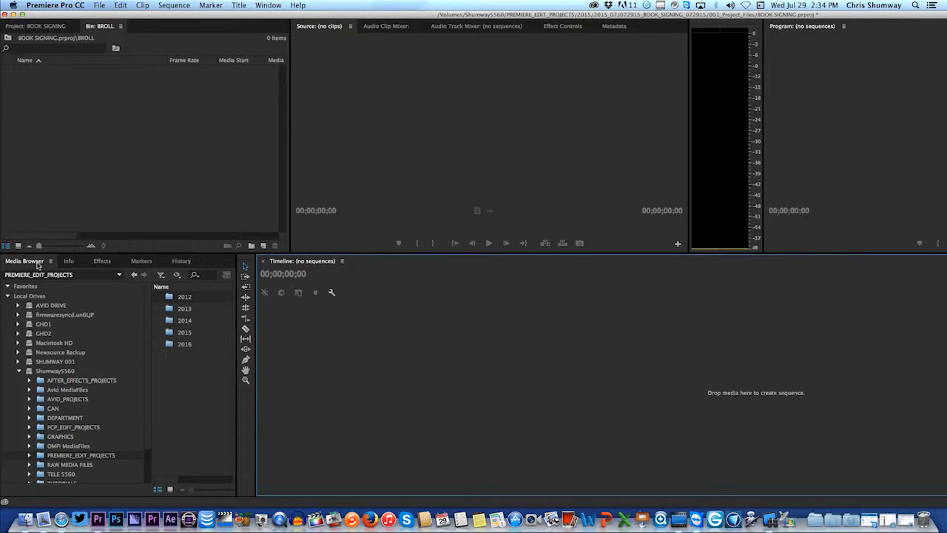
# Step: Maximise the Media Browser and go through 2015 and 2015_07 to the 072915_BOOK_SIGNING_072915 folder
pyautogui.press('`')
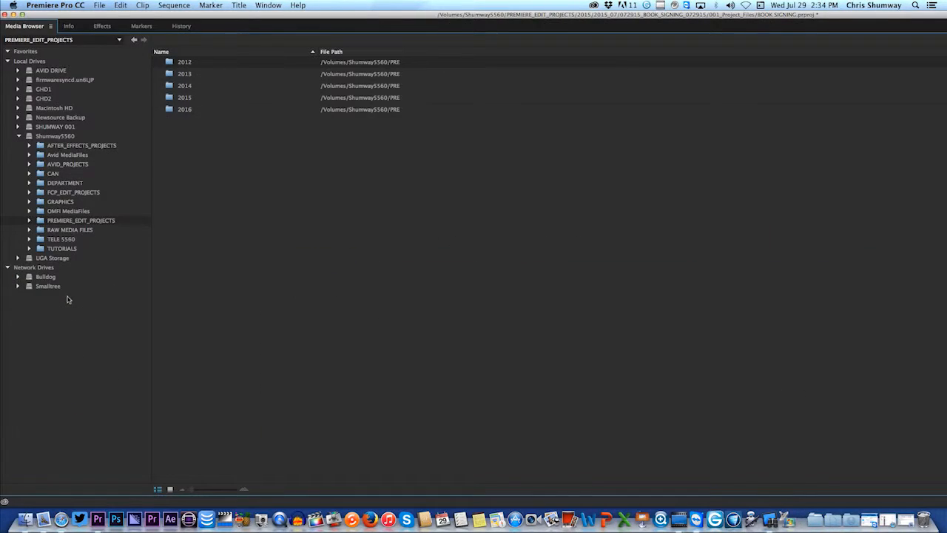
pyautogui.click(173, 100)
pyautogui.doubleClick(173, 98)
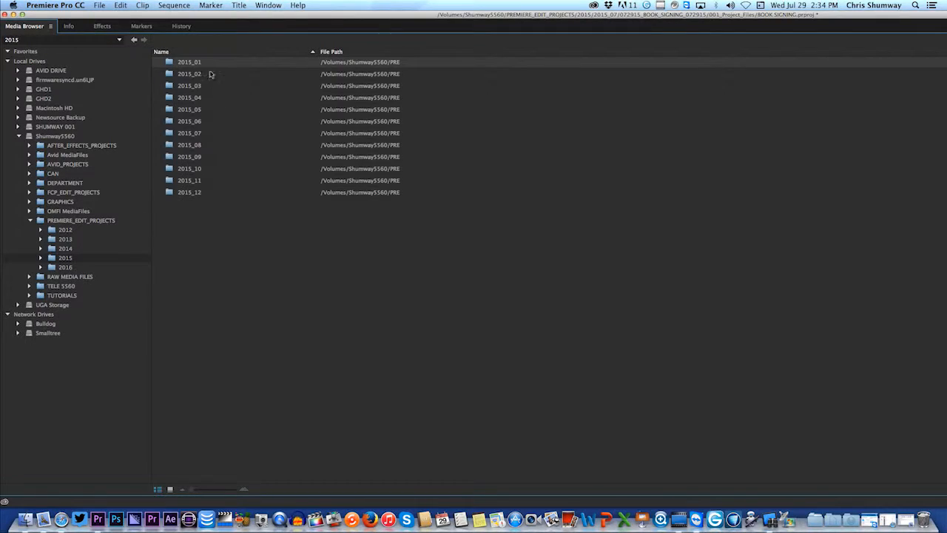
pyautogui.doubleClick(177, 133)
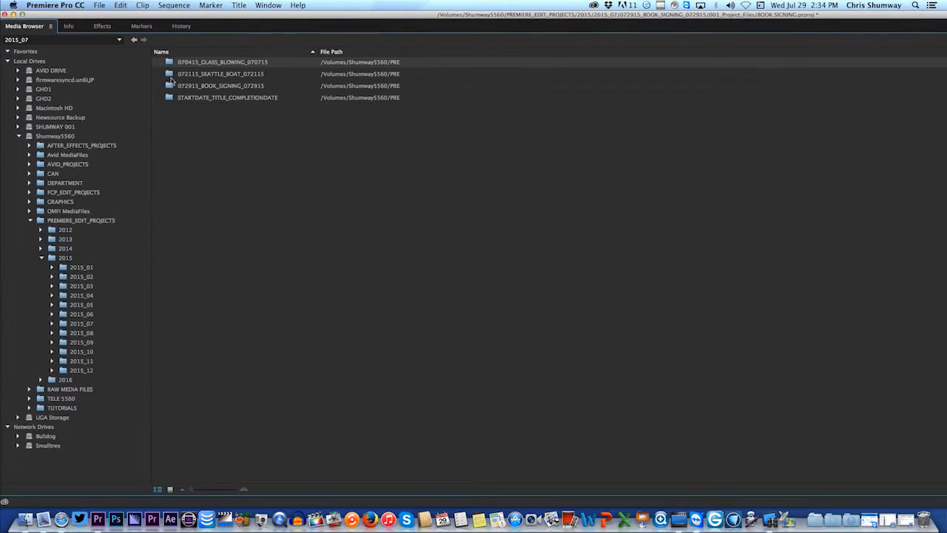
pyautogui.doubleClick(170, 85)
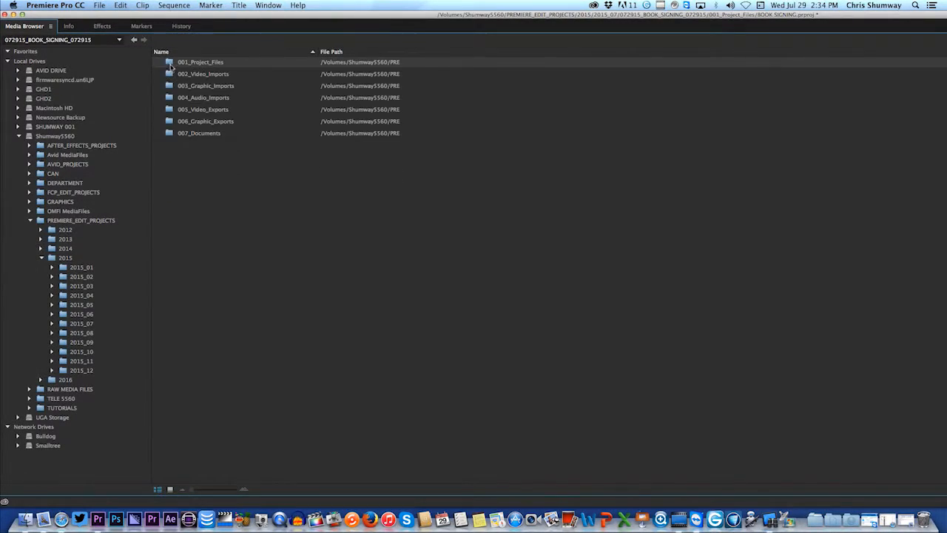
# Step: Open 002_Video_Imports and go down to its 002_01_A_Originals subfolder
pyautogui.doubleClick(170, 75)
pyautogui.doubleClick(170, 63)
pyautogui.doubleClick(171, 62)
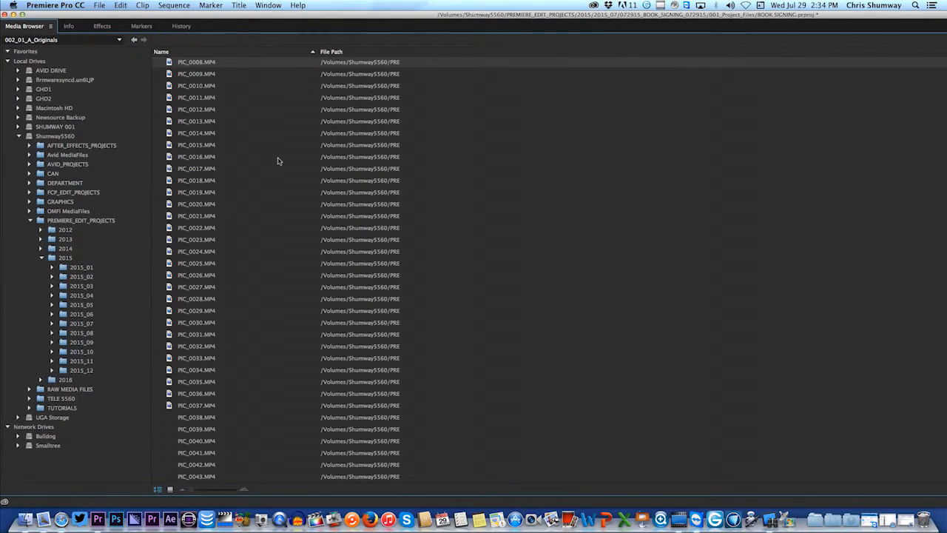
# Step: Look through the MP4 clips in 002_01_A_Originals, switch them to thumbnails and preview PIC_0020.MP4
pyautogui.scroll(-14, 258, 145)
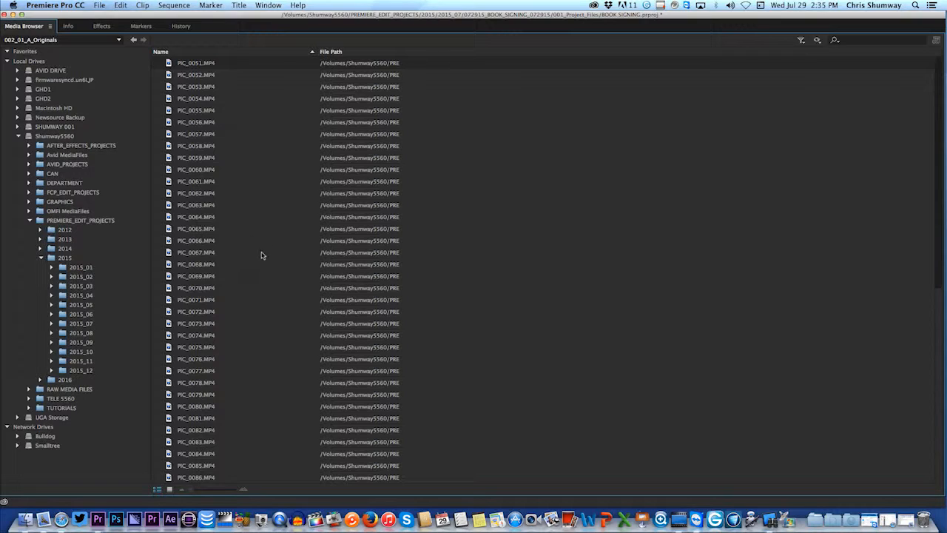
pyautogui.click(169, 490)
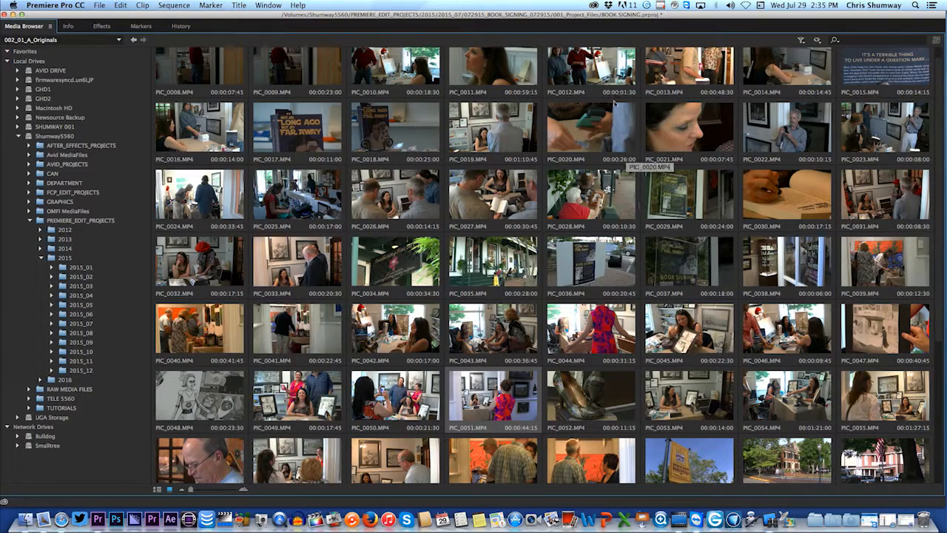
pyautogui.click(583, 133)
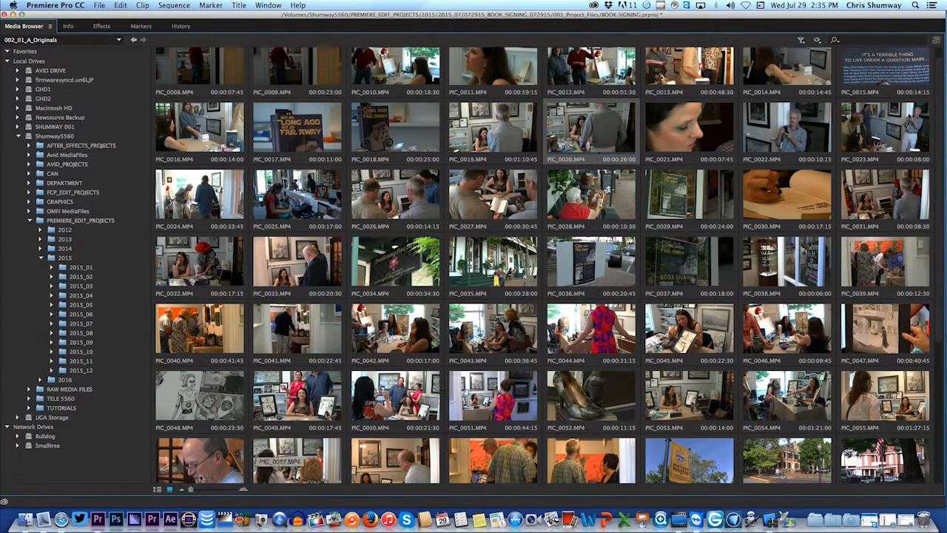
# Step: Return the clips to list view and import all of them into the project
pyautogui.click(157, 489)
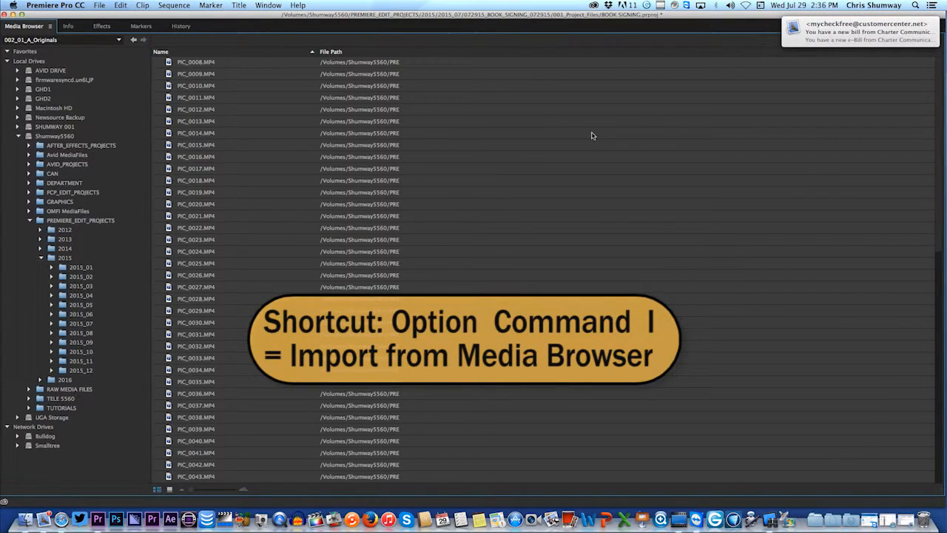
pyautogui.press('alt+super+i')
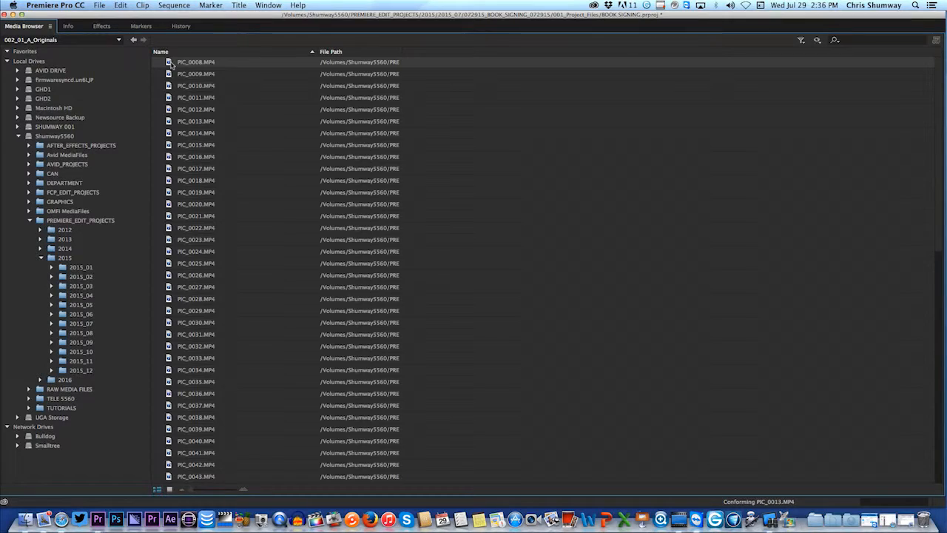
pyautogui.rightClick(171, 65)
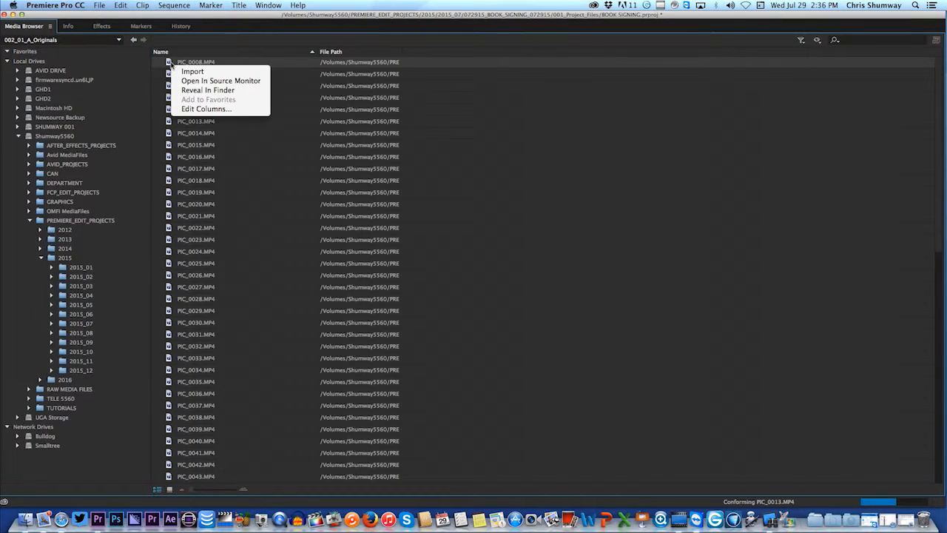
pyautogui.click(189, 72)
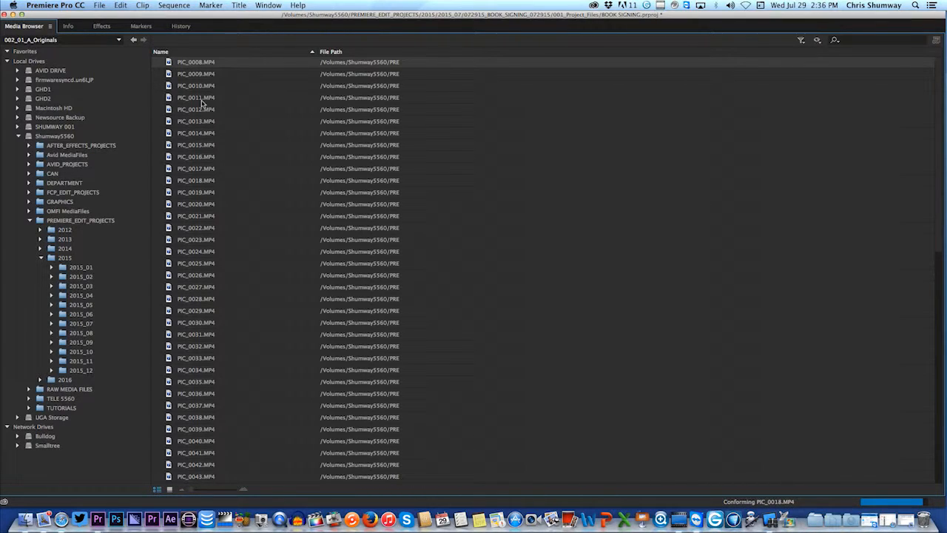
pyautogui.rightClick(192, 98)
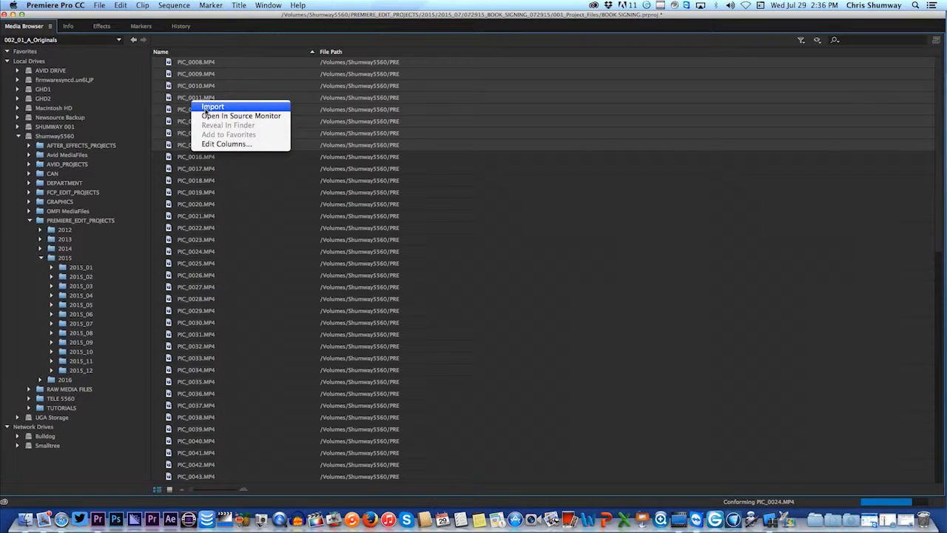
pyautogui.click(563, 191)
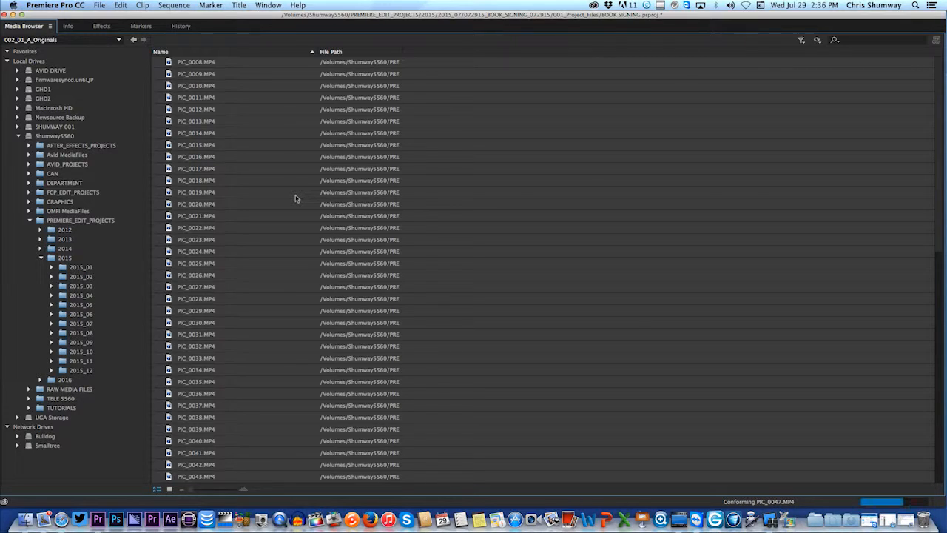
# Step: Restore the Media Browser to its normal size and look through the imported clips in the BROLL bin
pyautogui.click(108, 110)
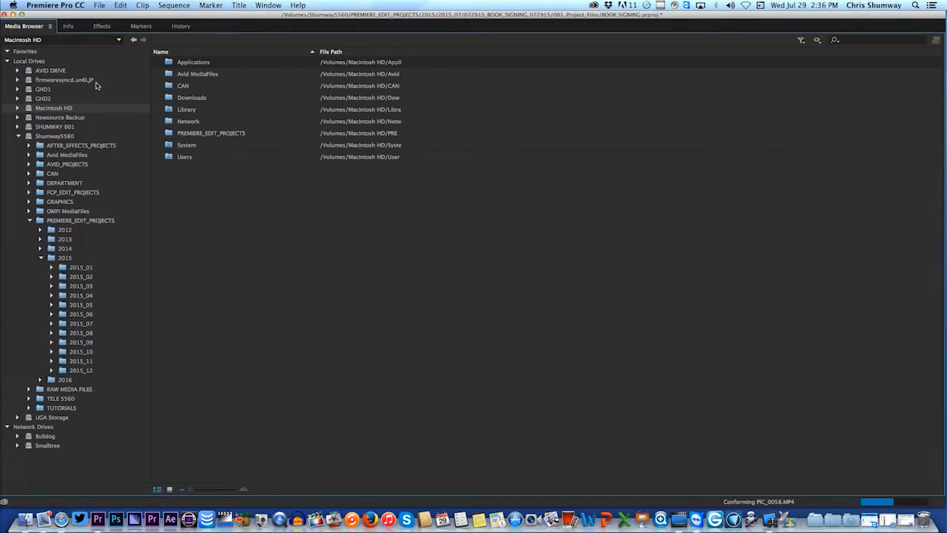
pyautogui.press('`')
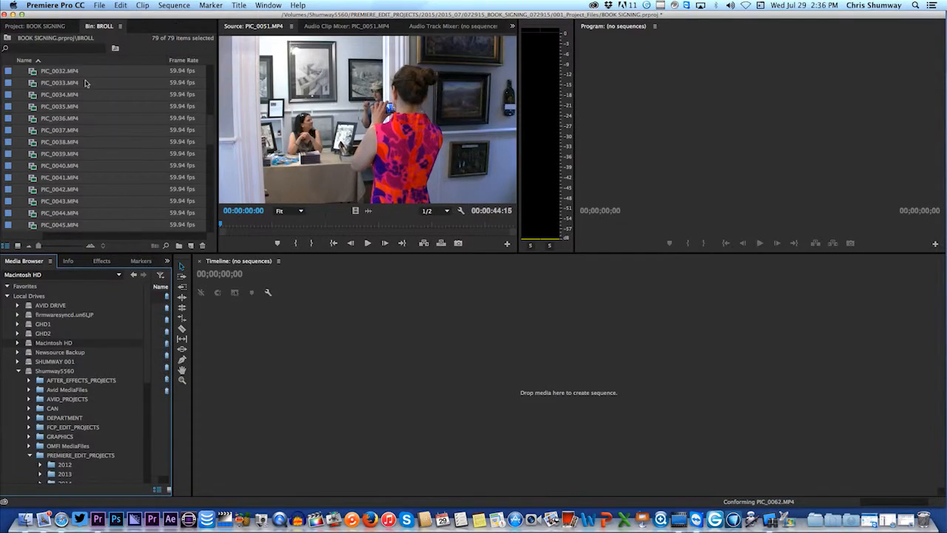
pyautogui.scroll(8, 166, 165)
pyautogui.scroll(-20, 108, 116)
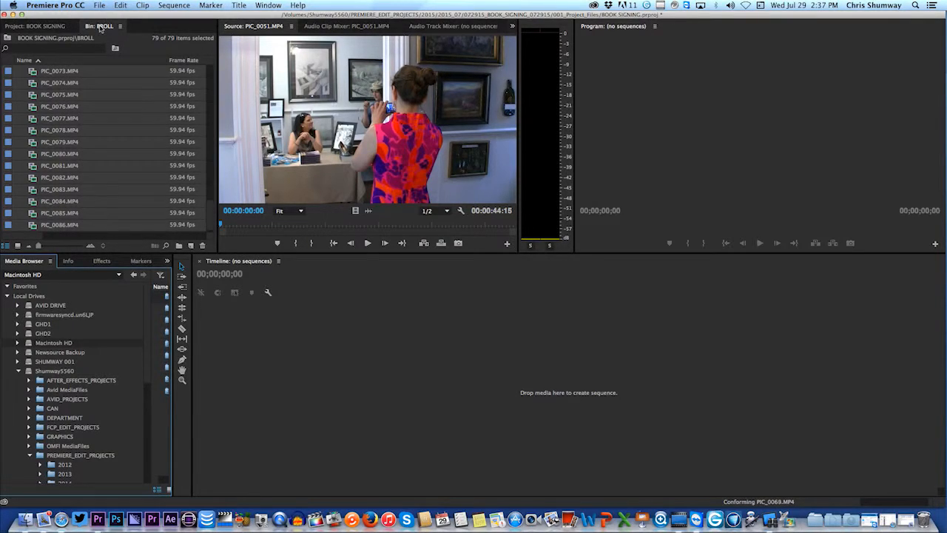
# Step: Go up from the BROLL bin to the top level of the BOOK SIGNING project and collapse BROLL
pyautogui.click(50, 27)
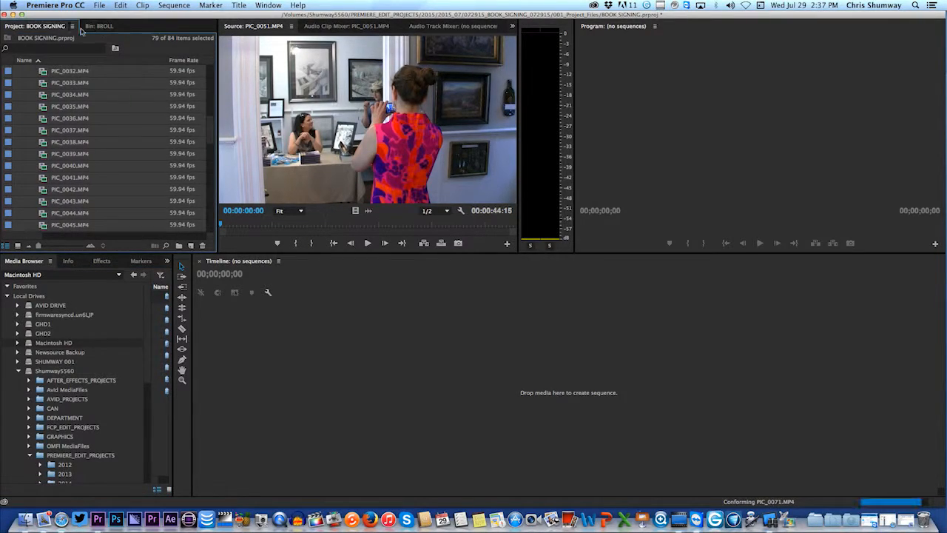
pyautogui.click(89, 27)
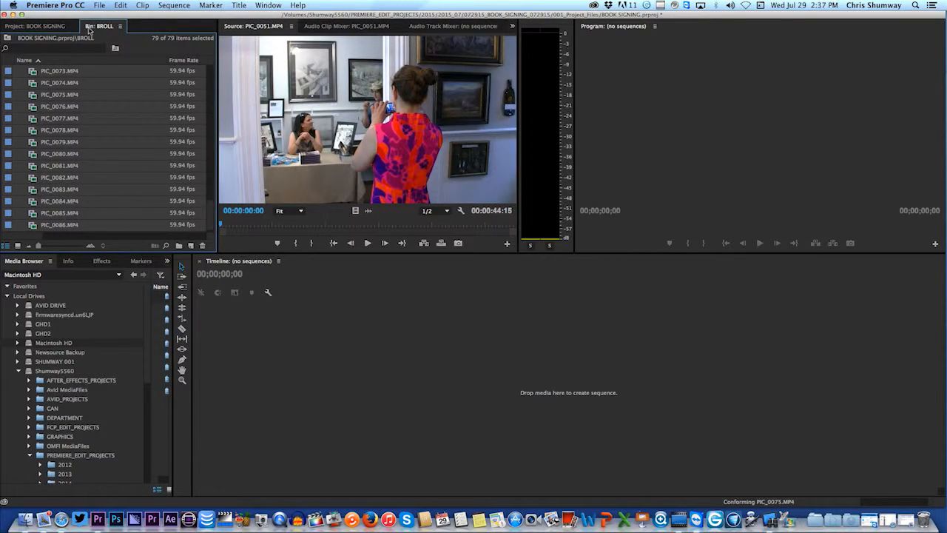
pyautogui.click(8, 38)
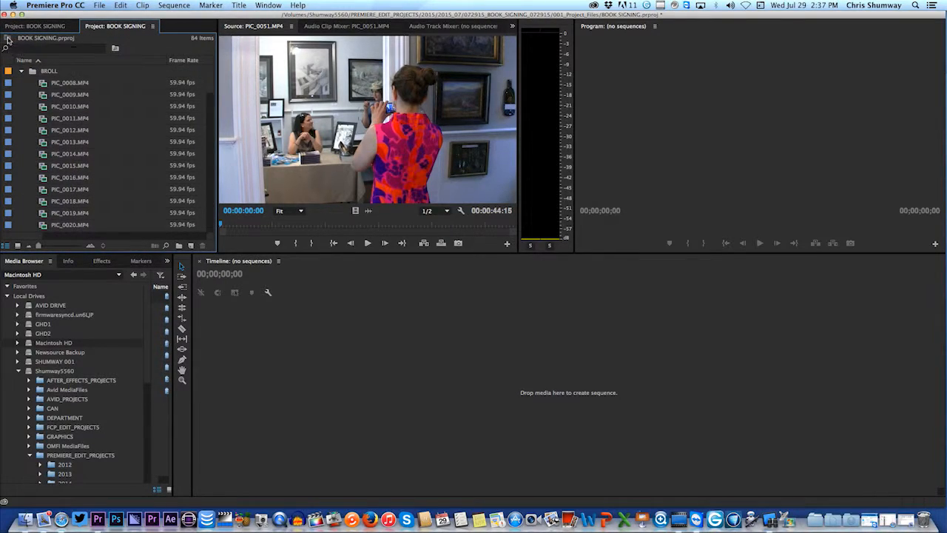
pyautogui.click(21, 72)
pyautogui.click(22, 72)
pyautogui.click(22, 72)
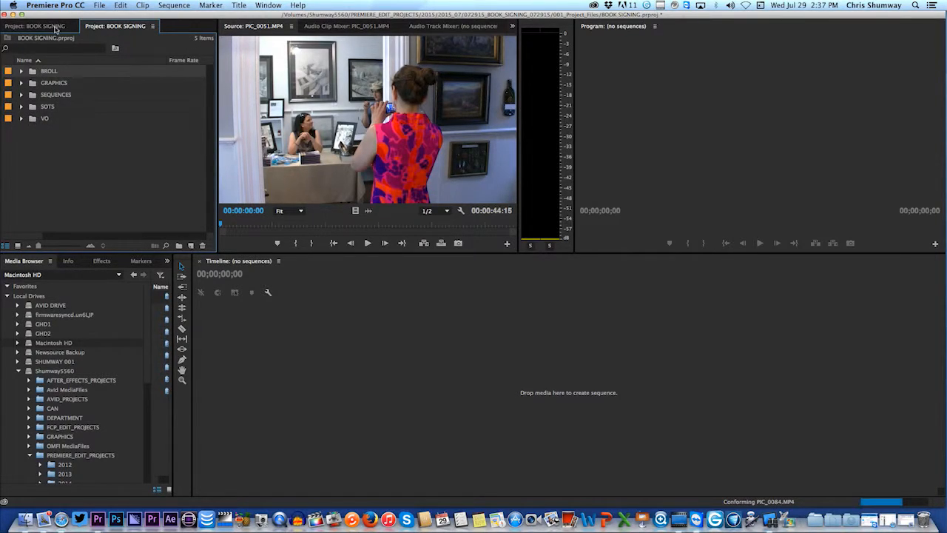
# Step: Open the BROLL bin in its own tab and look through its clips
pyautogui.click(55, 27)
pyautogui.click(111, 27)
pyautogui.doubleClick(32, 71)
pyautogui.scroll(-10, 84, 111)
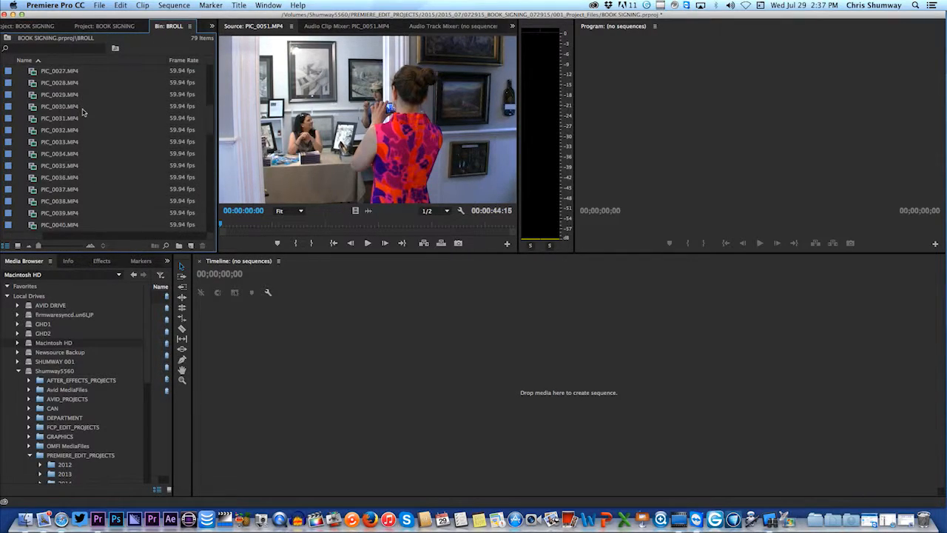
pyautogui.scroll(10, 85, 118)
pyautogui.moveTo(209, 77)
pyautogui.mouseDown()
pyautogui.moveTo(216, 213)
pyautogui.moveTo(208, 78)
pyautogui.mouseUp()
# Step: Preview PIC_0008.MP4, PIC_0011.MP4 and PIC_0019.MP4 in the Source Monitor, scrubbing through the footage
pyautogui.doubleClick(32, 71)
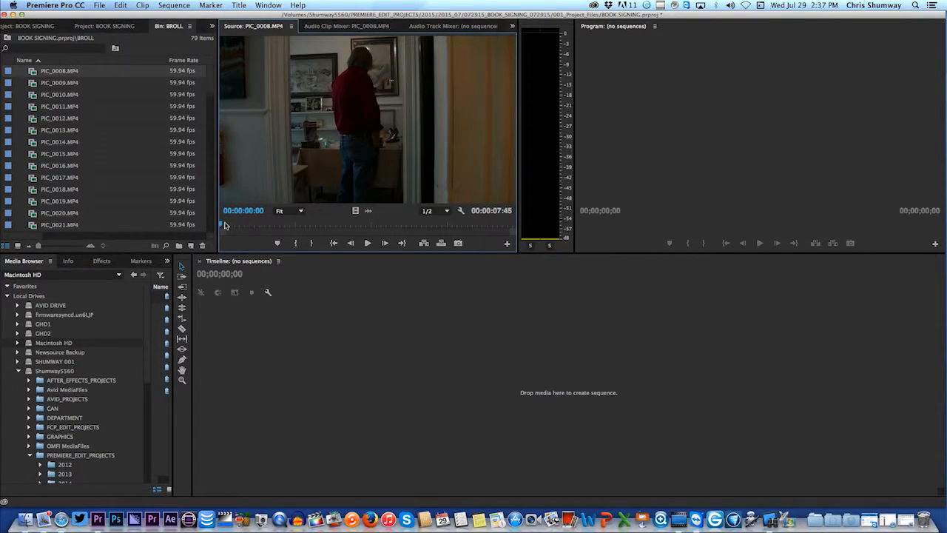
pyautogui.moveTo(226, 226); pyautogui.dragTo(432, 225)
pyautogui.doubleClick(37, 106)
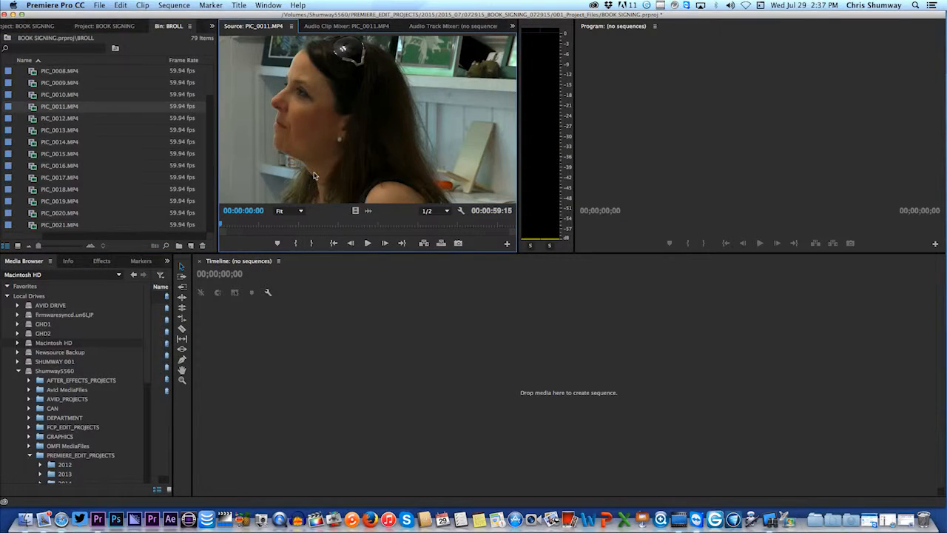
pyautogui.moveTo(226, 226); pyautogui.dragTo(395, 240)
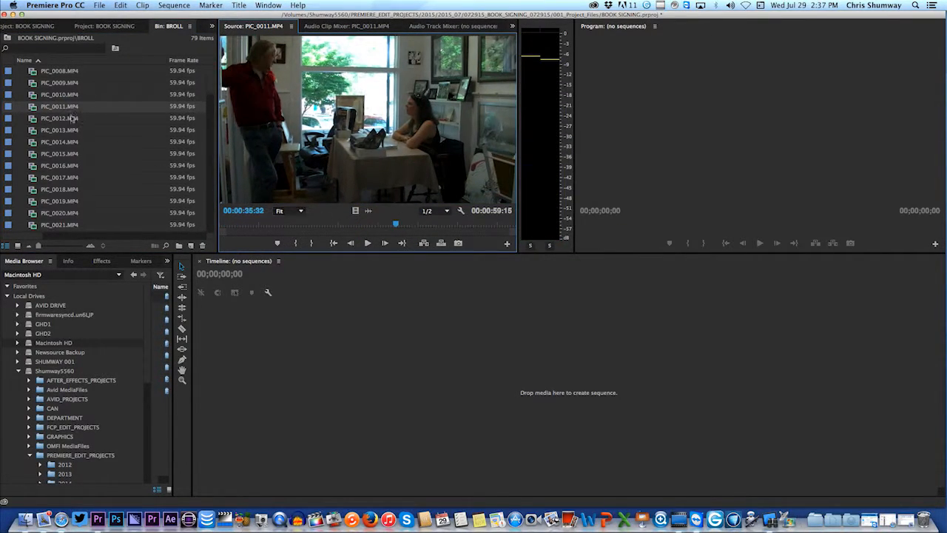
pyautogui.doubleClick(83, 201)
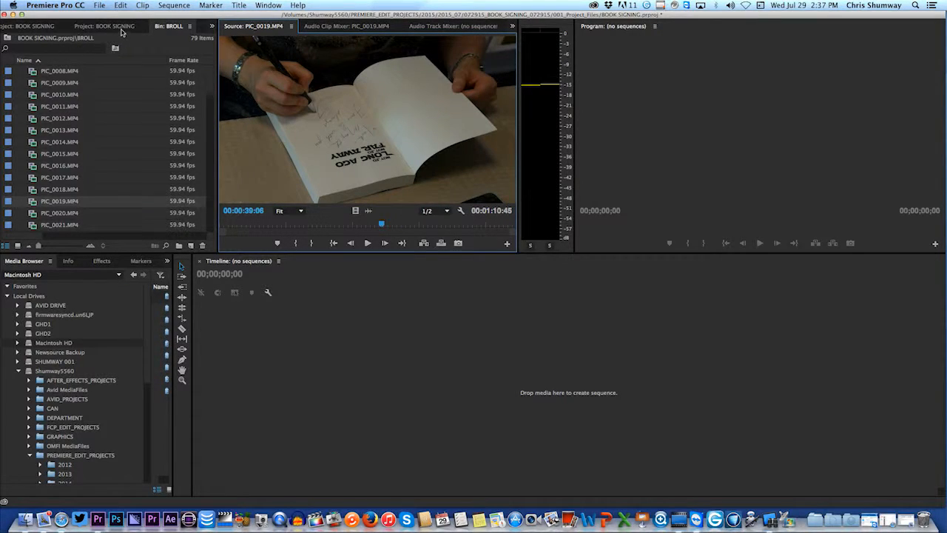
# Step: Return to the project's top level with BROLL collapsed and open the GRAPHICS bin in its own tab
pyautogui.click(122, 32)
pyautogui.click(171, 27)
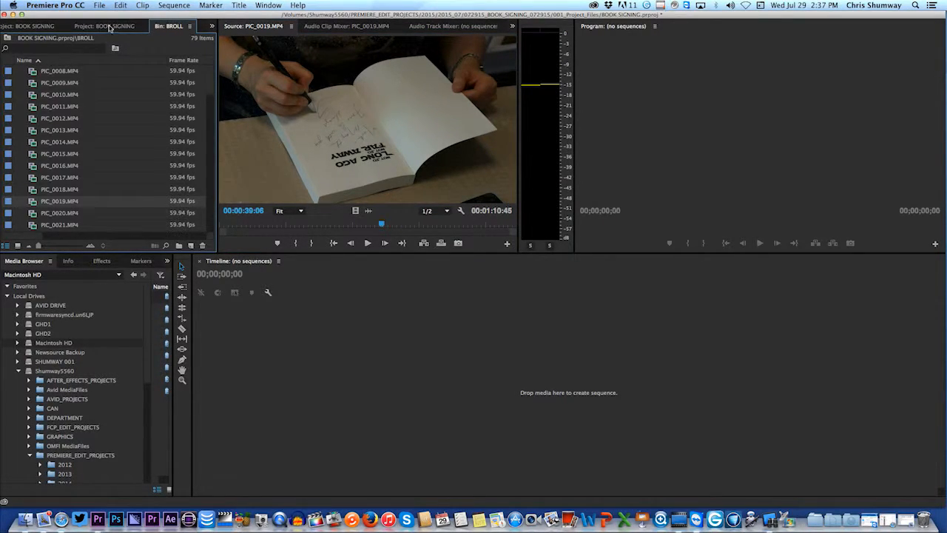
pyautogui.click(7, 38)
pyautogui.click(21, 71)
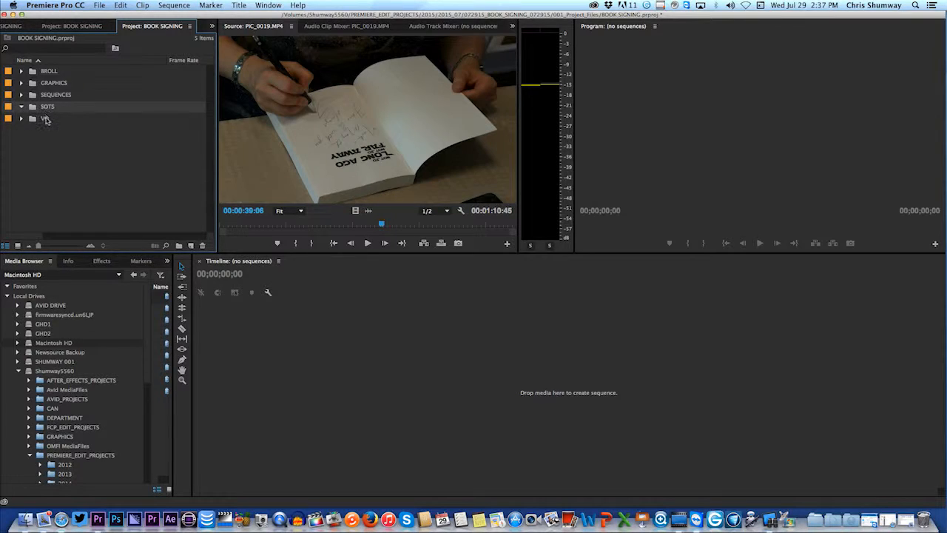
pyautogui.click(21, 84)
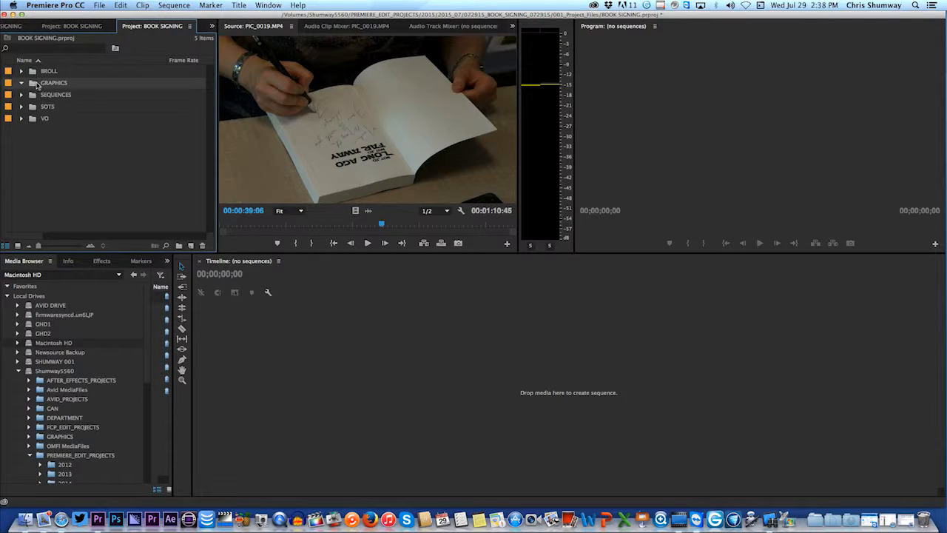
pyautogui.doubleClick(33, 85)
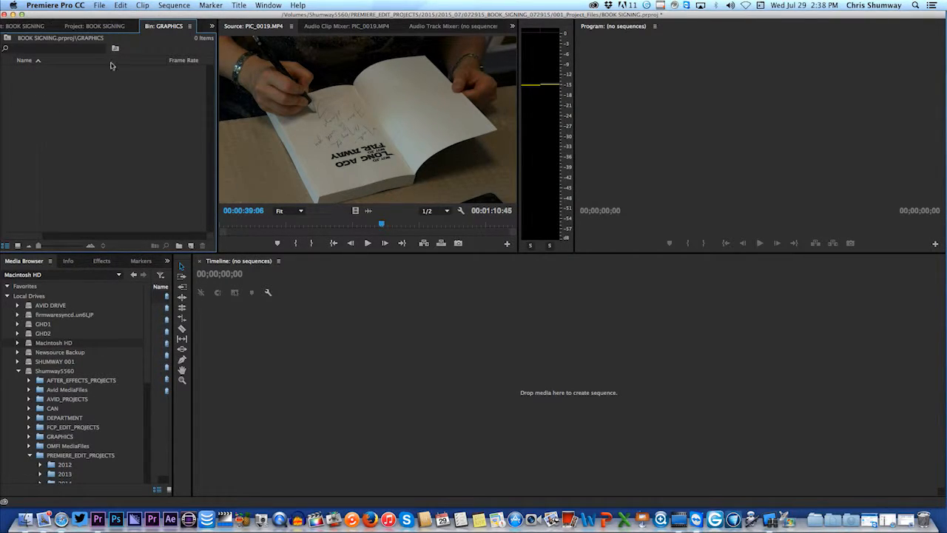
# Step: Maximise the Media Browser and go through 2015_07, 072915_BOOK_SIGNING_072915, 003_Graphic_Imports and 003_02_Lower_third_templates to 003_02_A_Animated
pyautogui.click(72, 287)
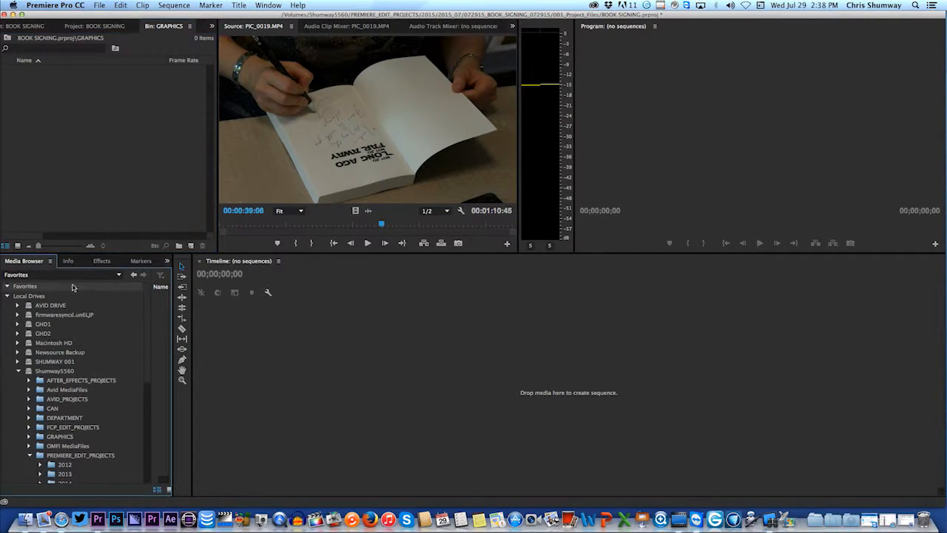
pyautogui.press('`')
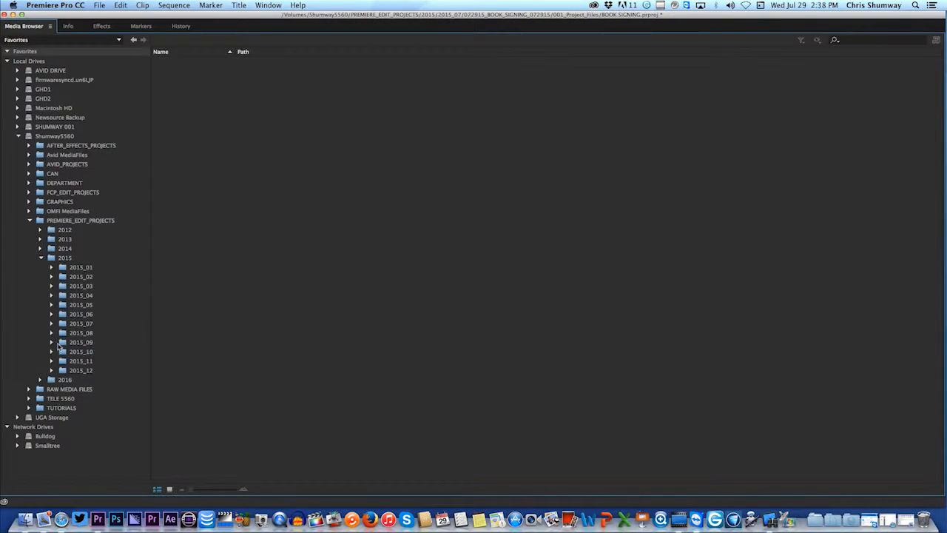
pyautogui.click(74, 323)
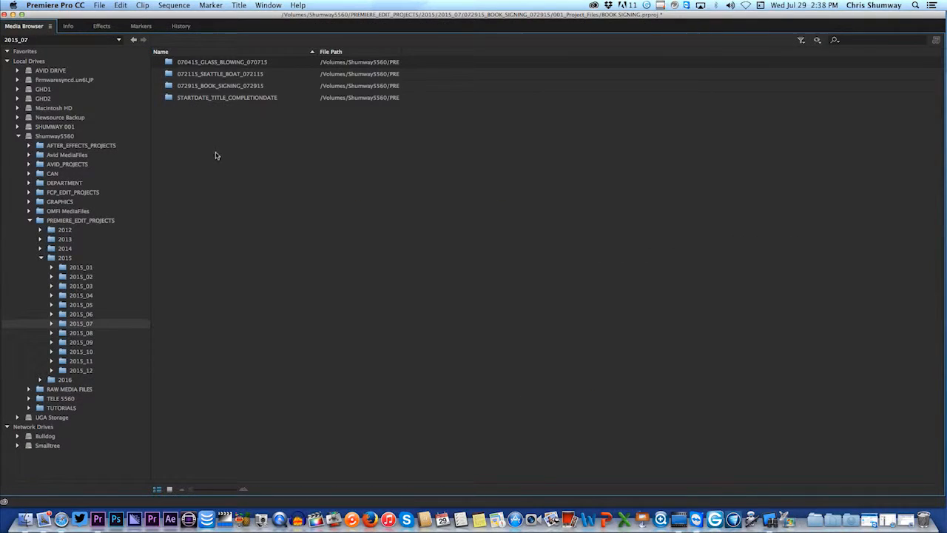
pyautogui.doubleClick(173, 86)
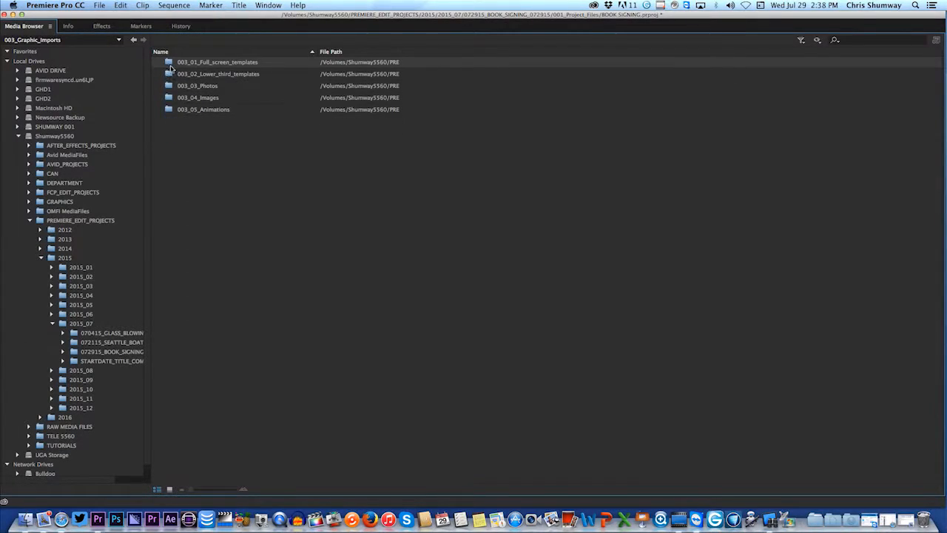
pyautogui.doubleClick(170, 74)
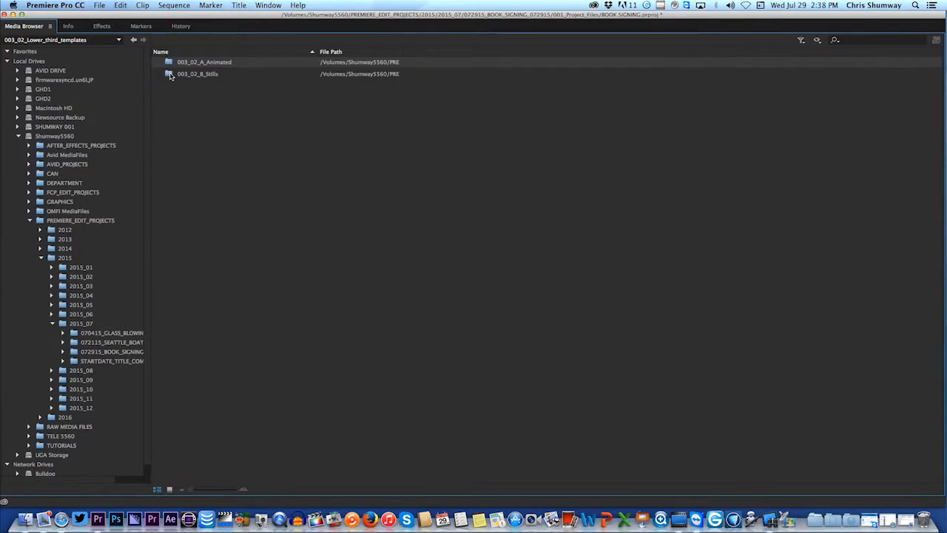
pyautogui.doubleClick(170, 64)
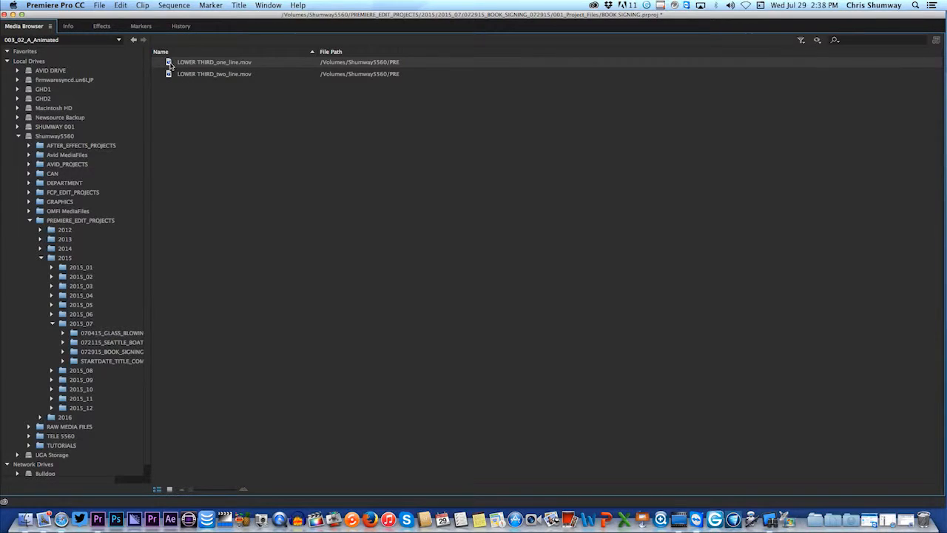
# Step: Import LOWER THIRD_one_line.mov and LOWER THIRD_two_line.mov into the GRAPHICS bin and restore the normal panel layout
pyautogui.rightClick(191, 75)
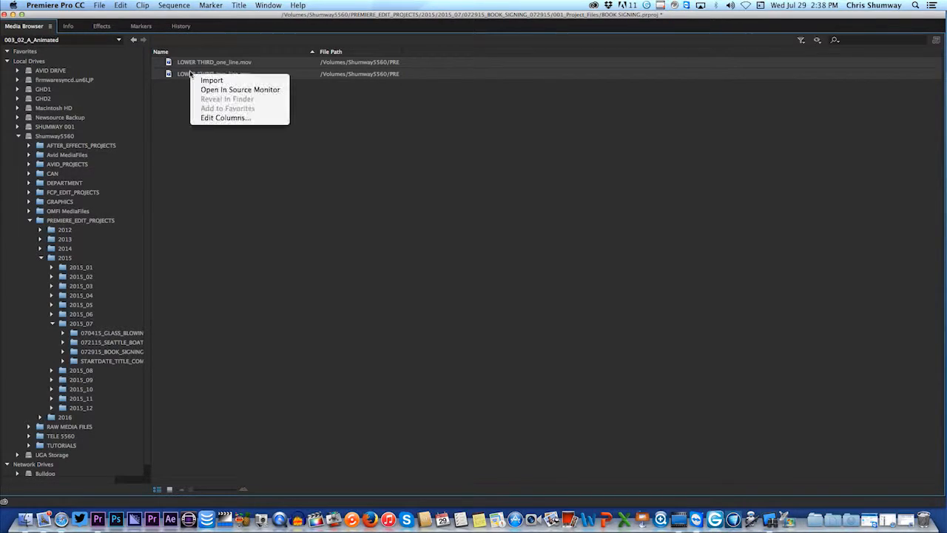
pyautogui.click(212, 81)
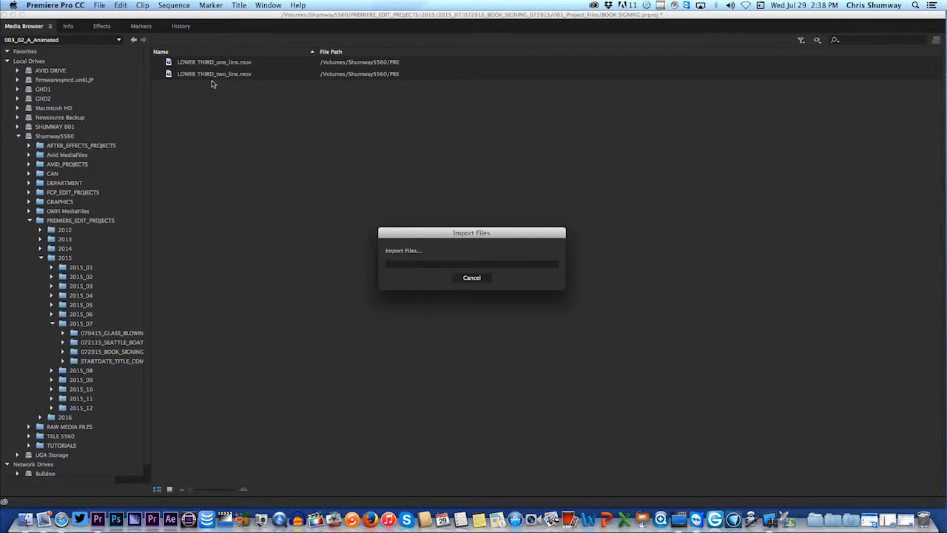
pyautogui.click(128, 80)
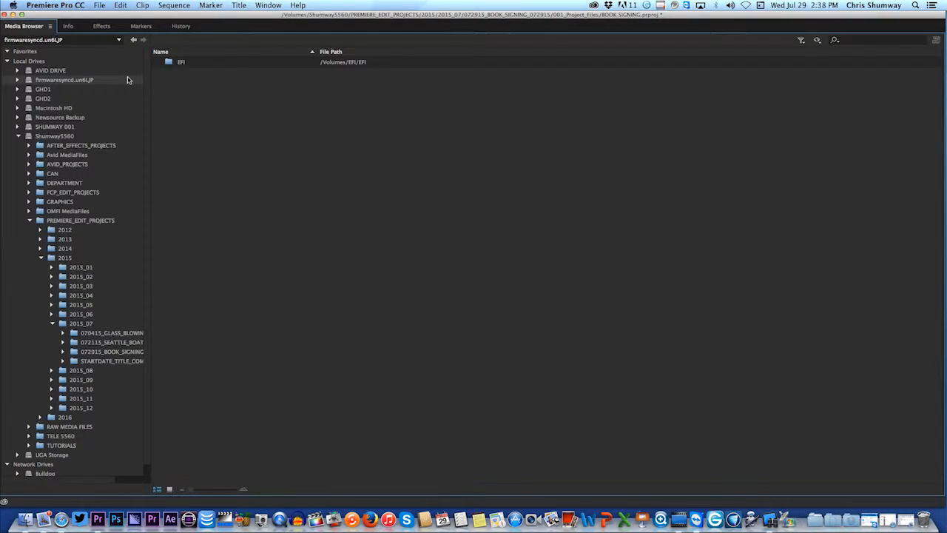
pyautogui.press('`')
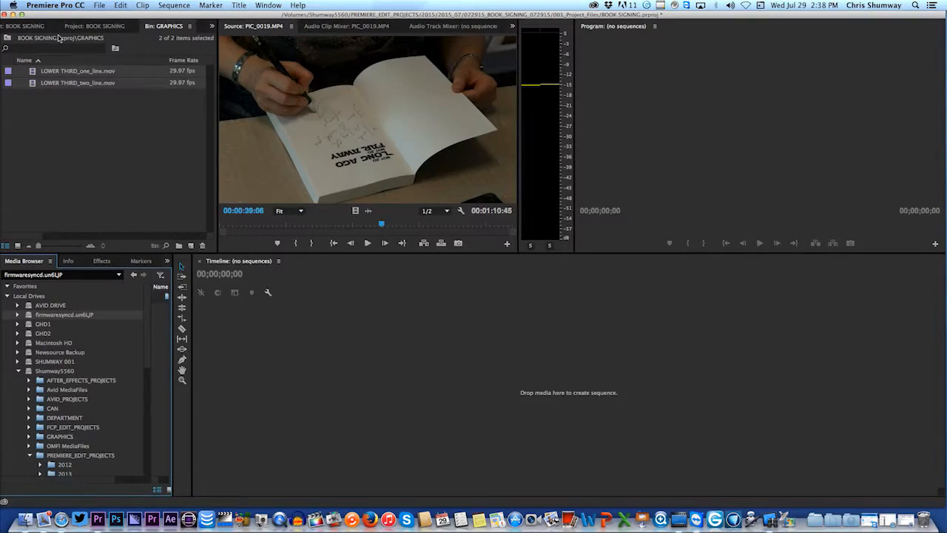
# Step: Preview LOWER THIRD_one_line.mov in the Source Monitor, scrubbing to 00;00;00;07
pyautogui.click(73, 121)
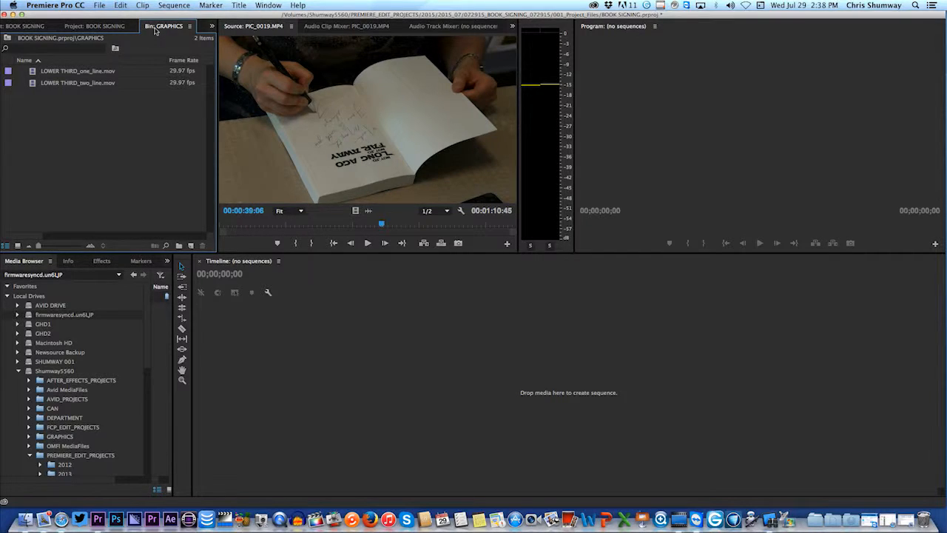
pyautogui.doubleClick(37, 74)
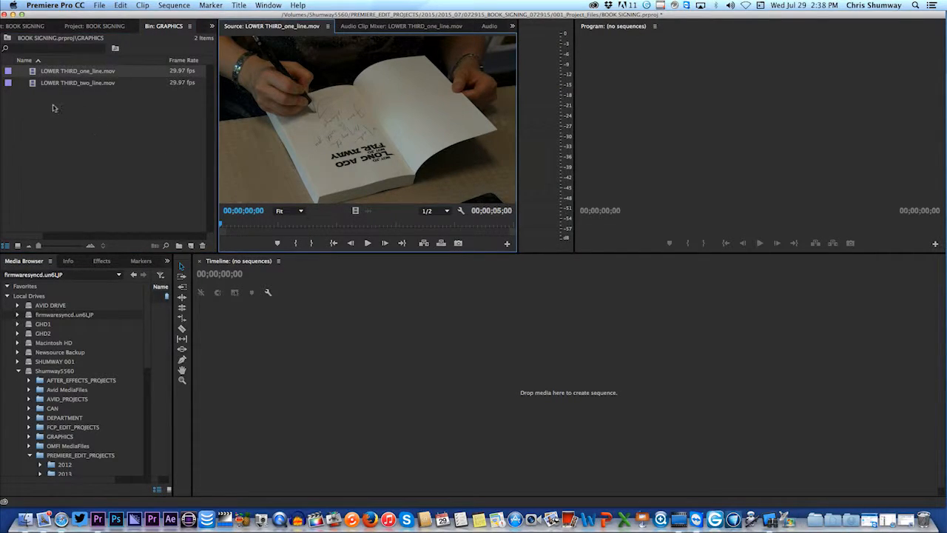
pyautogui.moveTo(223, 225)
pyautogui.mouseDown()
pyautogui.moveTo(311, 229)
pyautogui.moveTo(231, 226)
pyautogui.mouseUp()
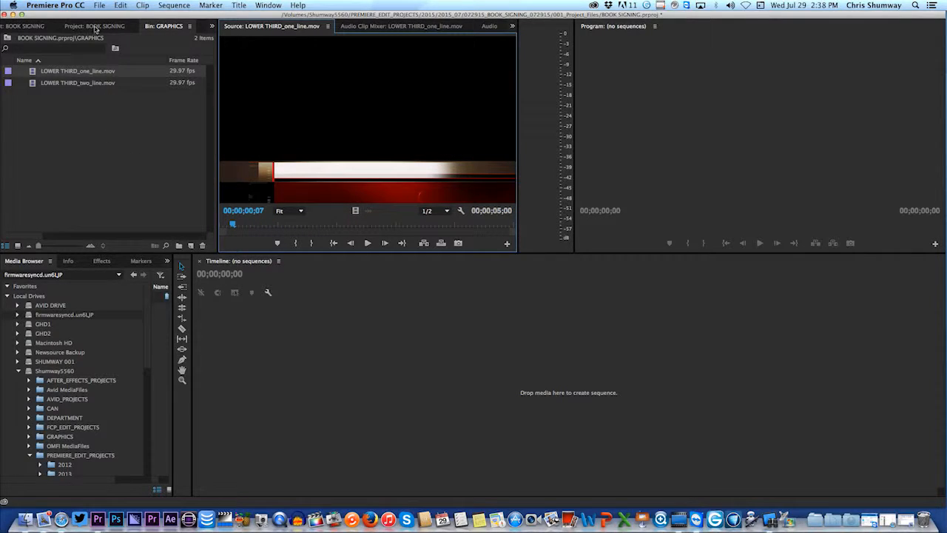
# Step: Return to the BOOK SIGNING project's top level and expand the GRAPHICS and SEQUENCES bins
pyautogui.click(94, 28)
pyautogui.click(34, 30)
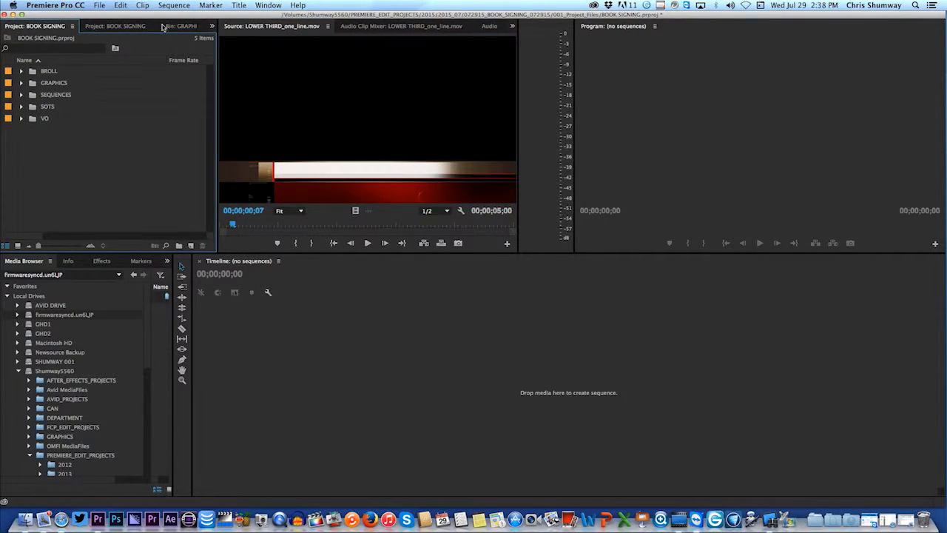
pyautogui.click(174, 27)
pyautogui.click(37, 28)
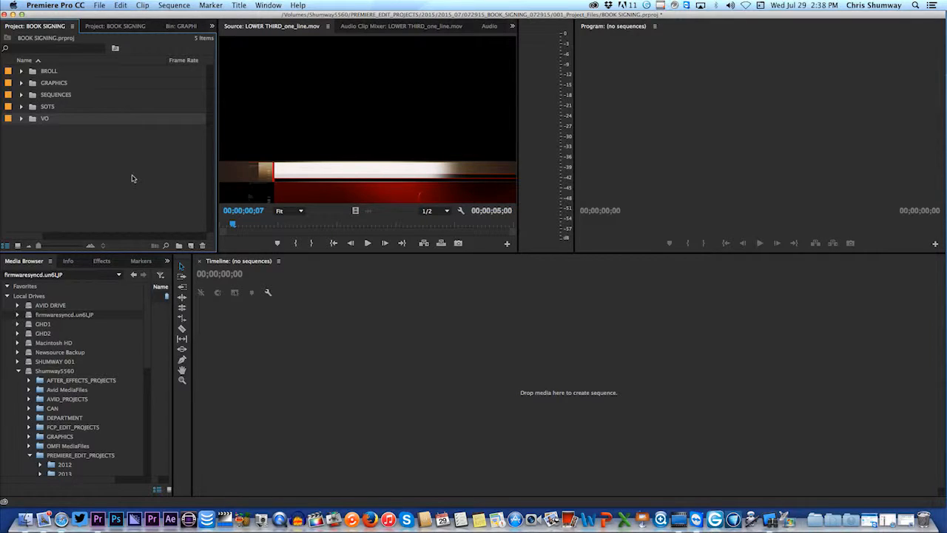
pyautogui.click(20, 83)
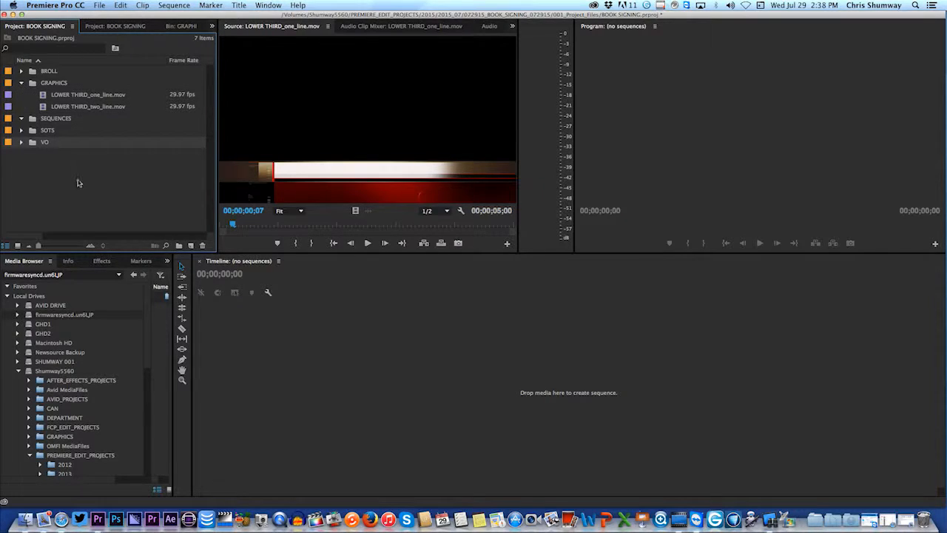